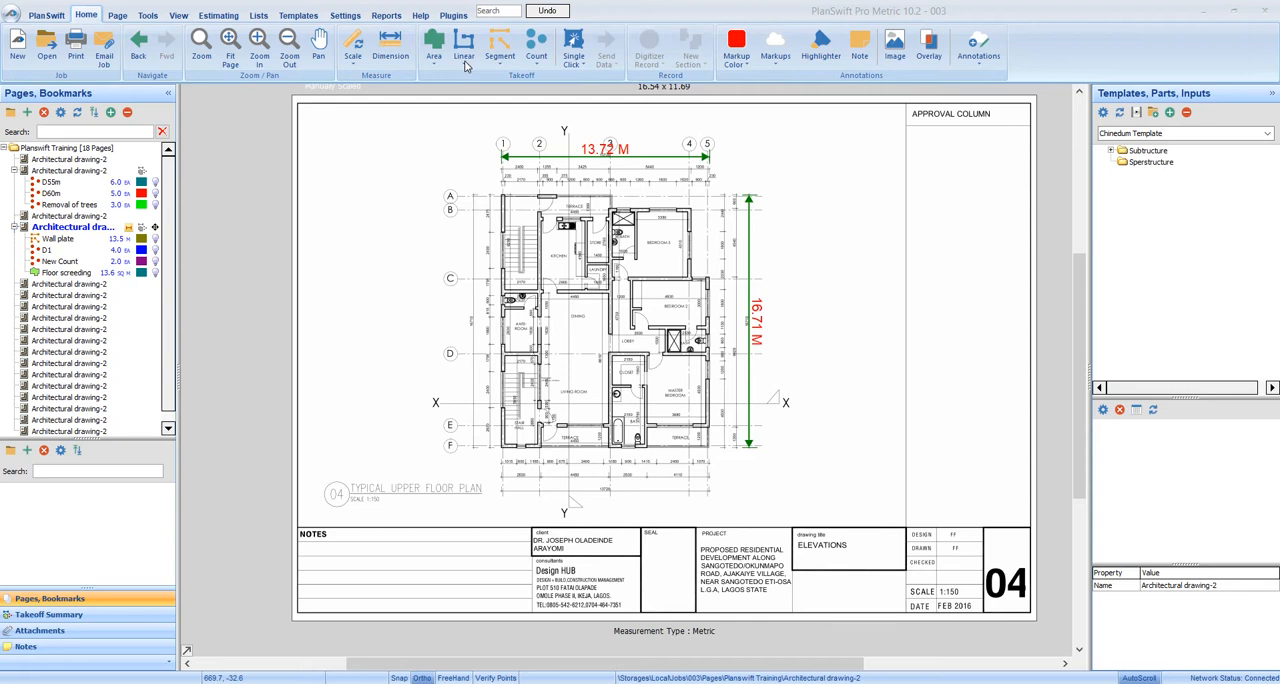
click(463, 63)
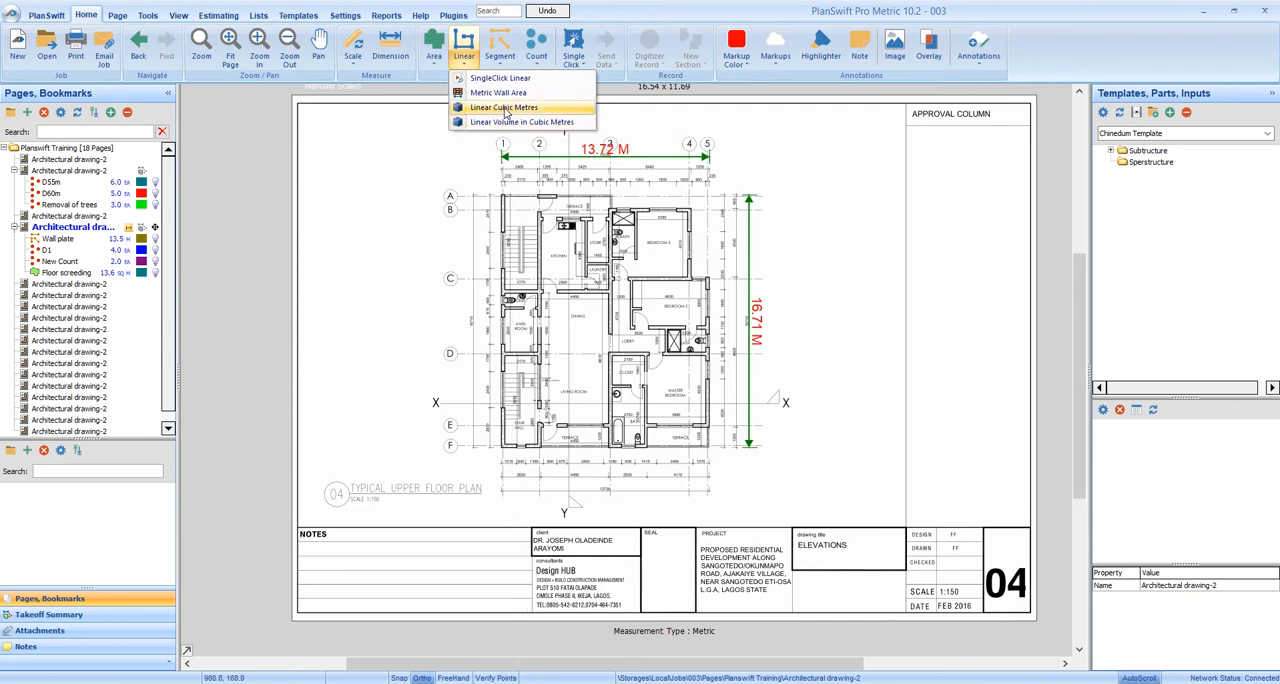
click(435, 65)
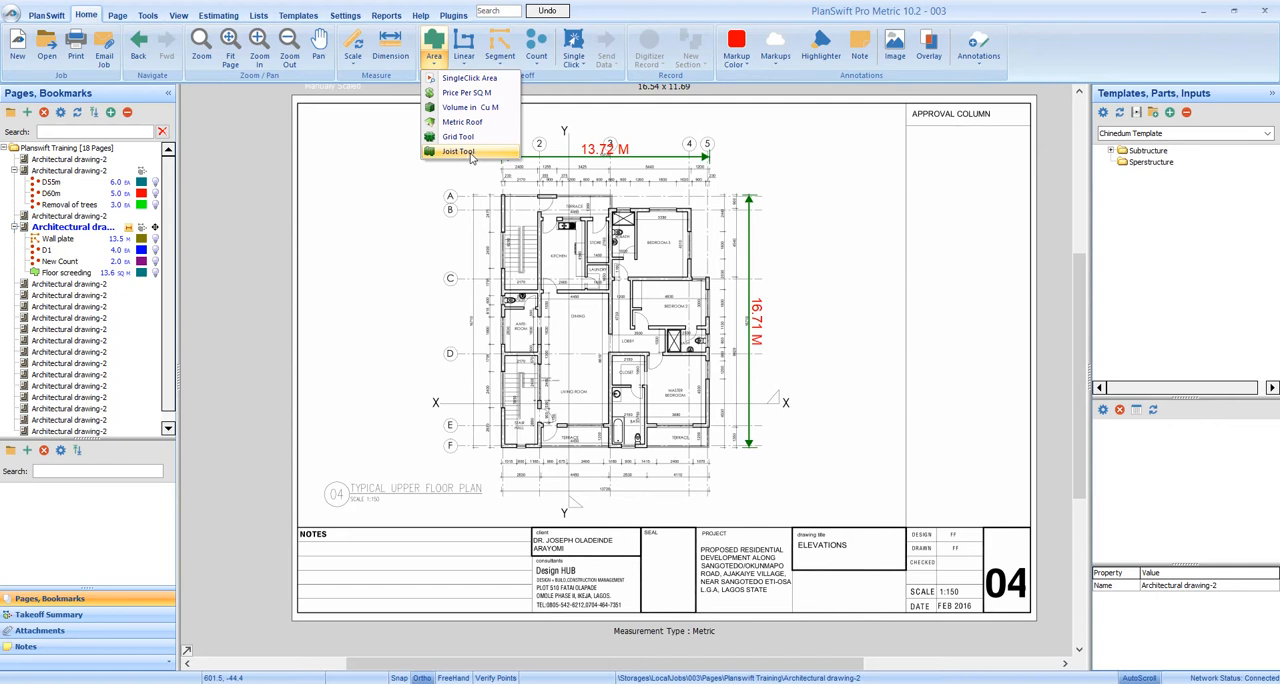
click(540, 120)
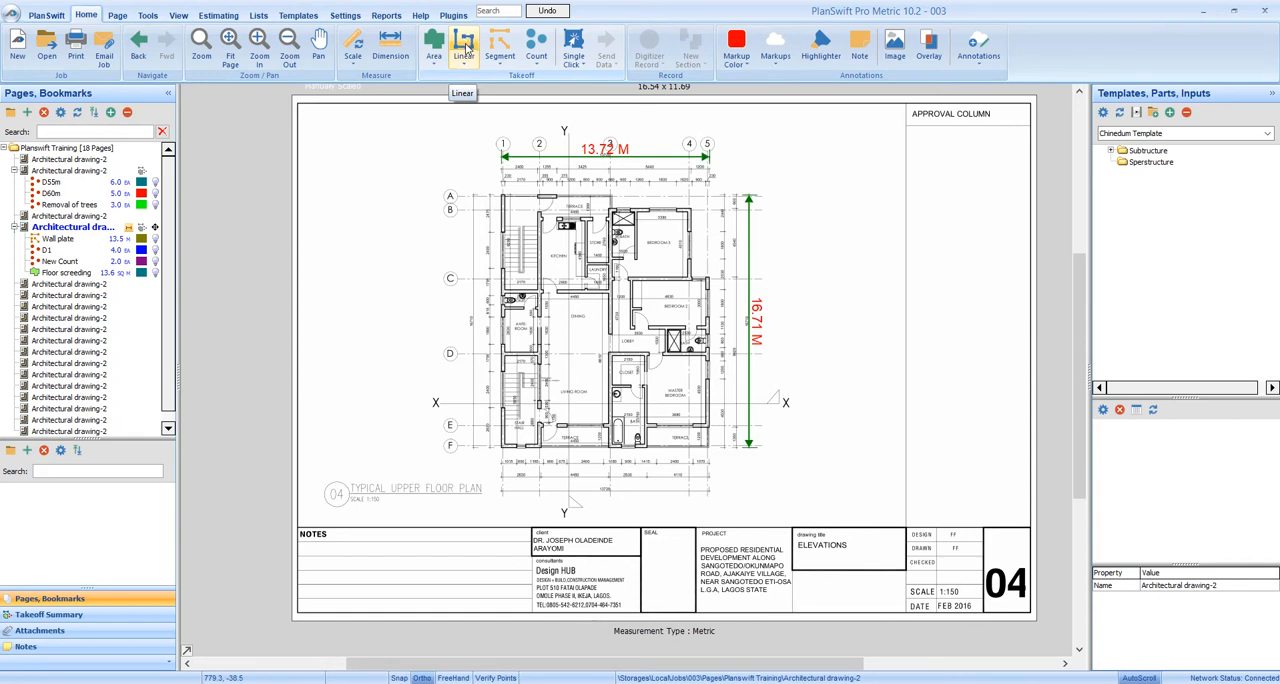
click(465, 56)
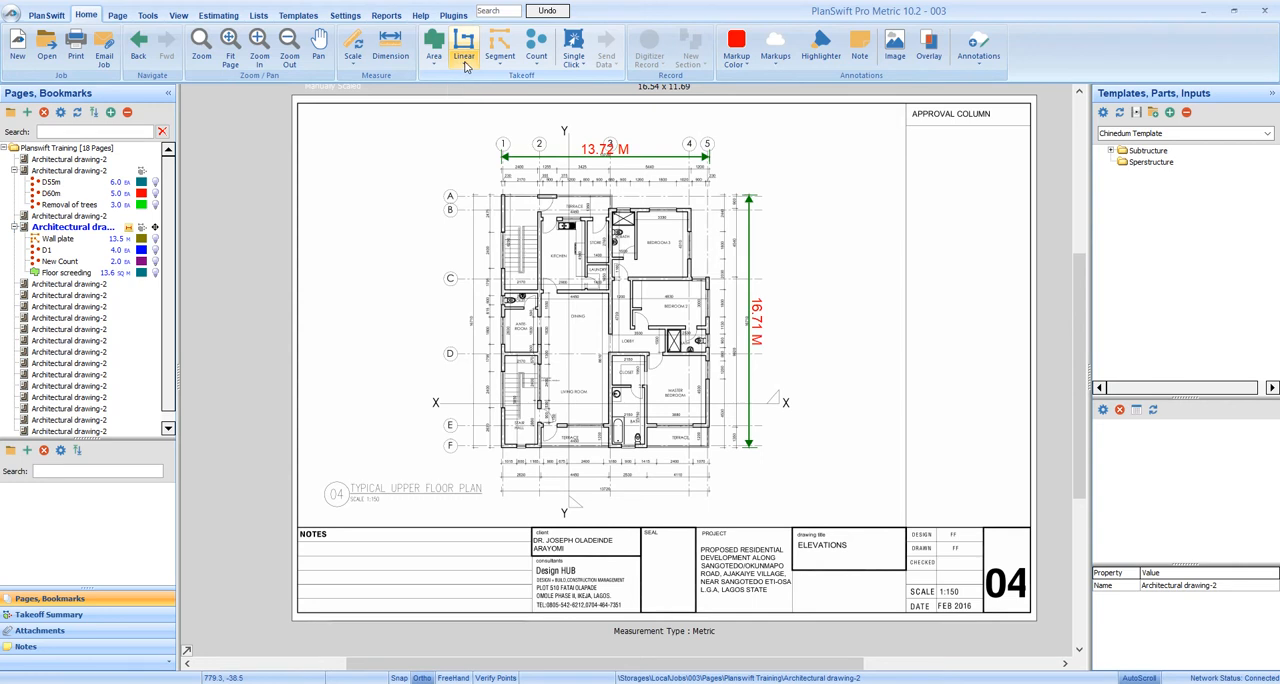
click(465, 65)
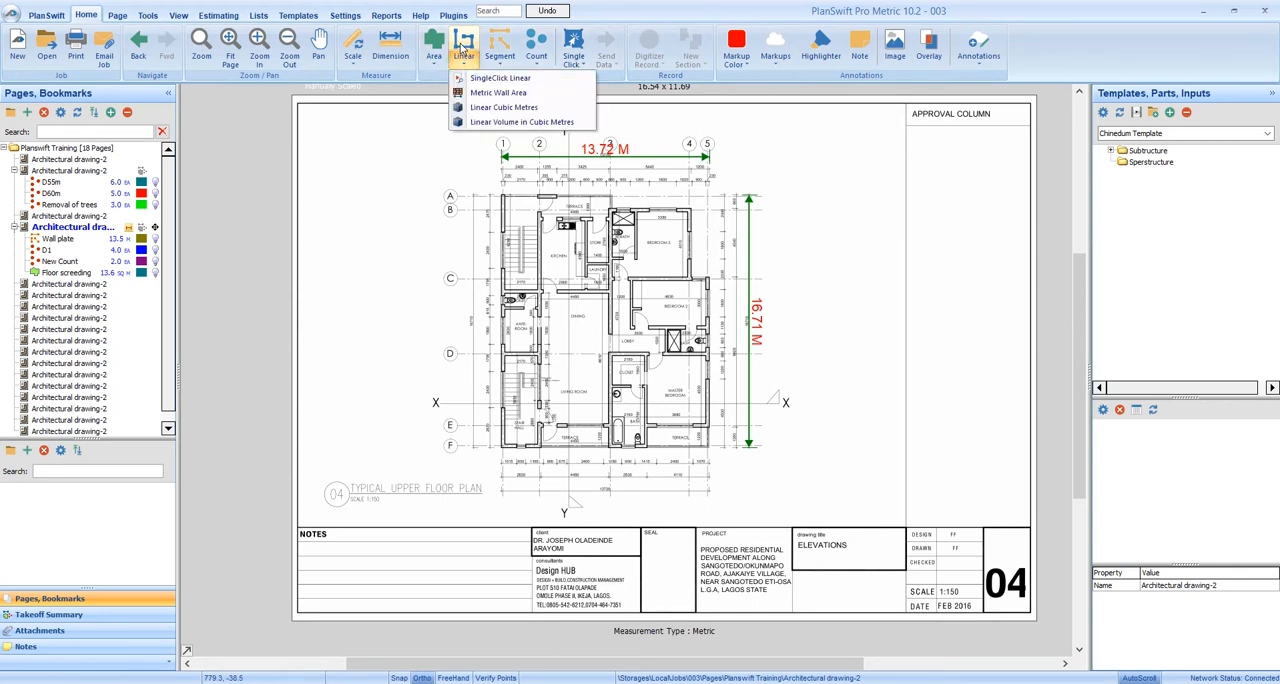
click(464, 45)
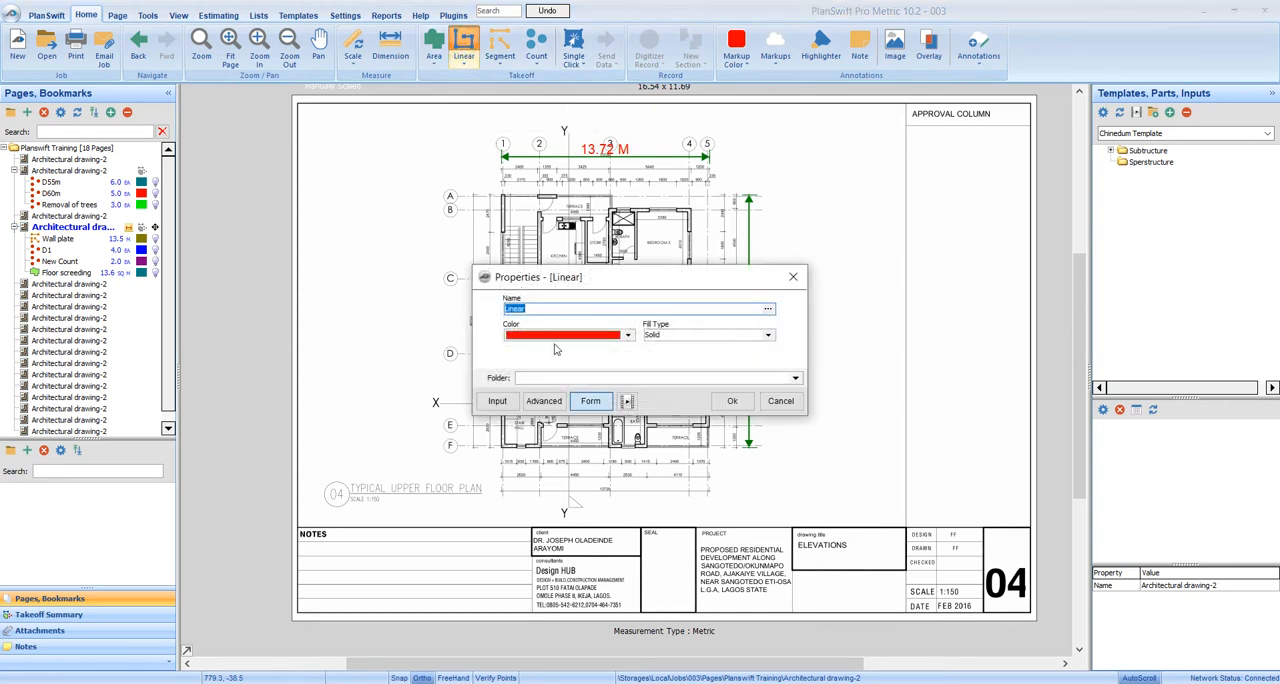
drag(595, 279, 591, 180)
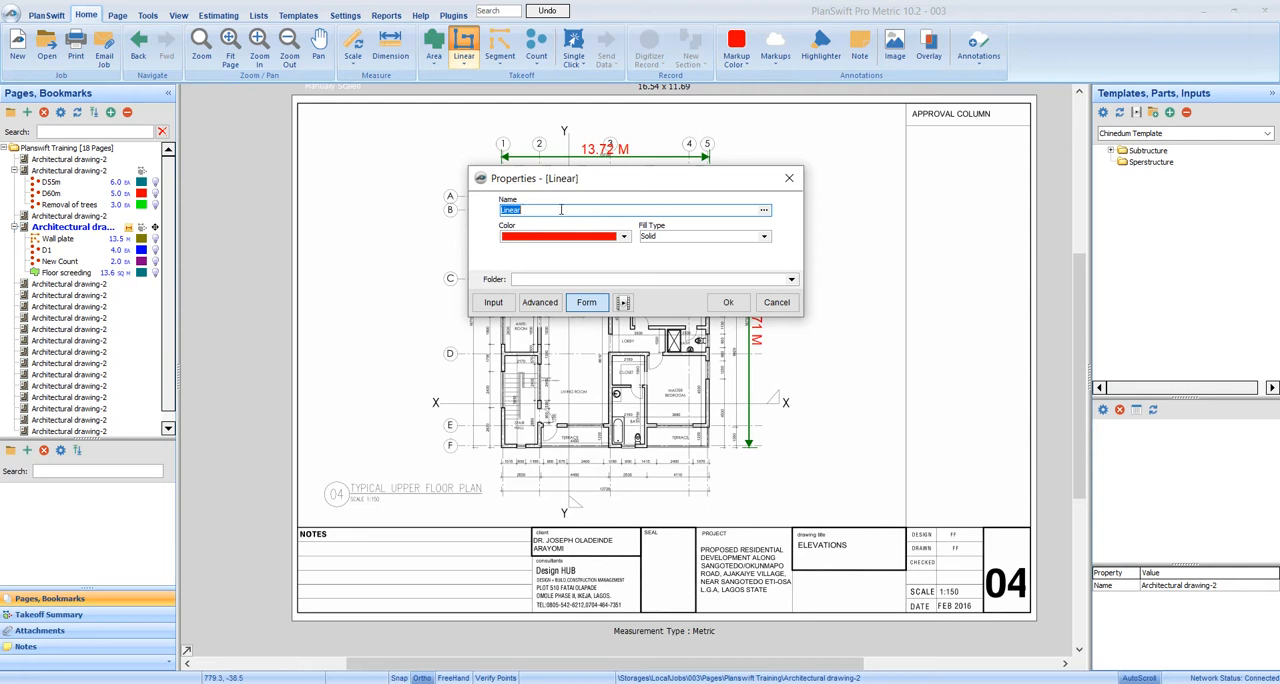
click(788, 180)
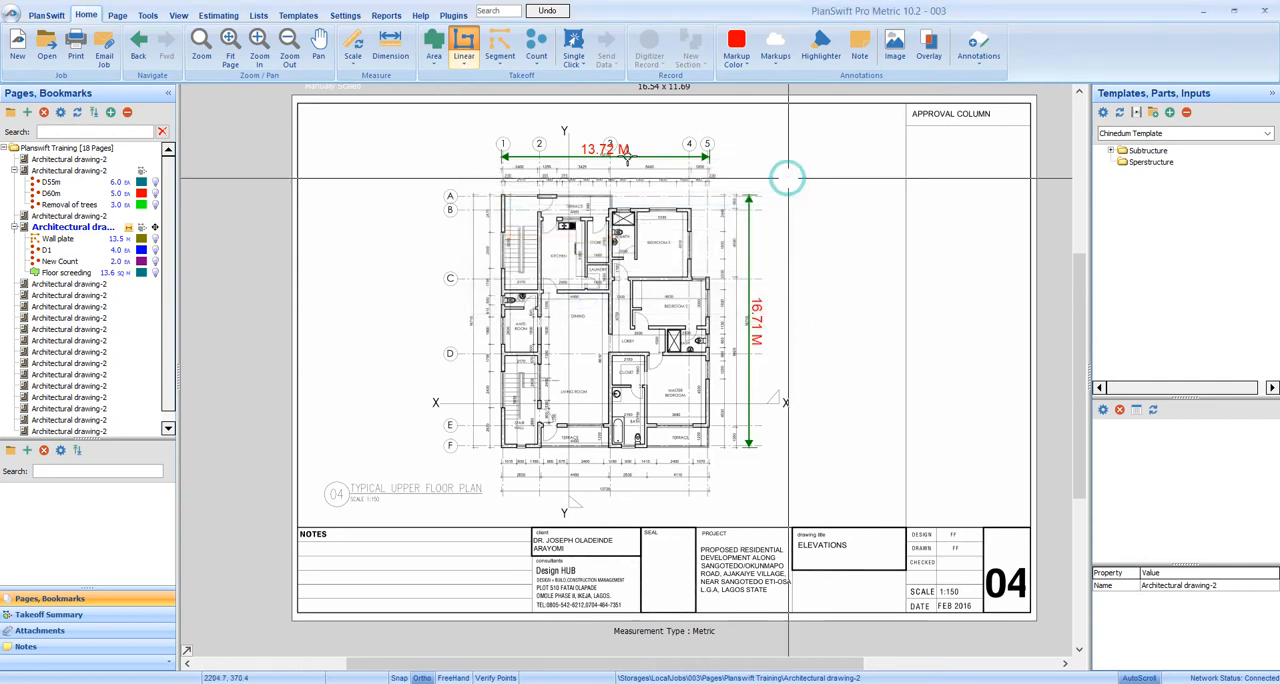
Start a Linear Cubic Metres takeoff and name it "Ext. Trench Exv."
click(468, 62)
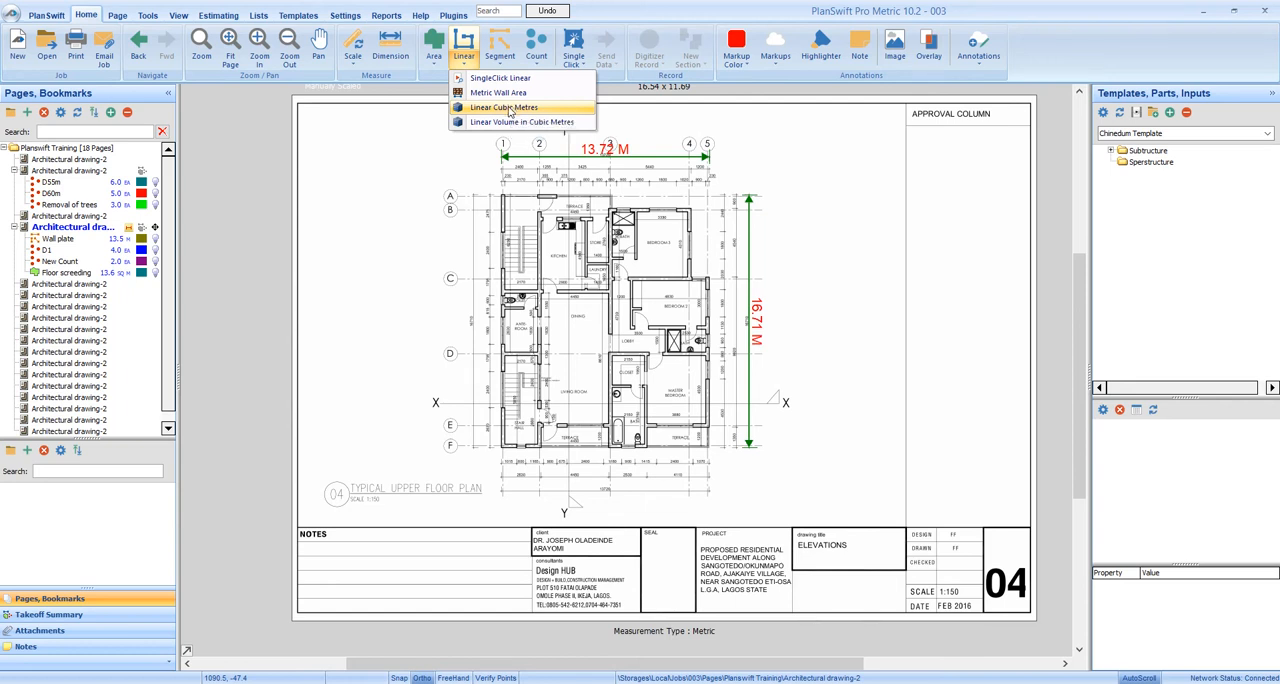
click(510, 112)
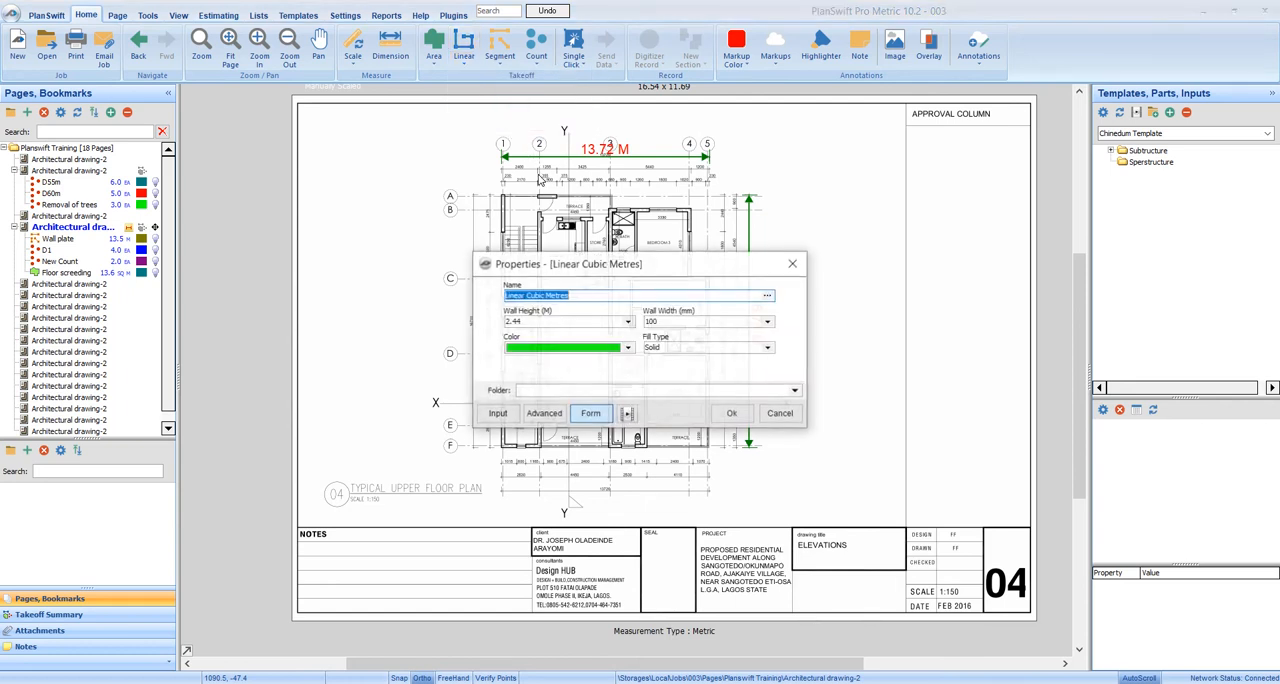
drag(628, 264, 616, 167)
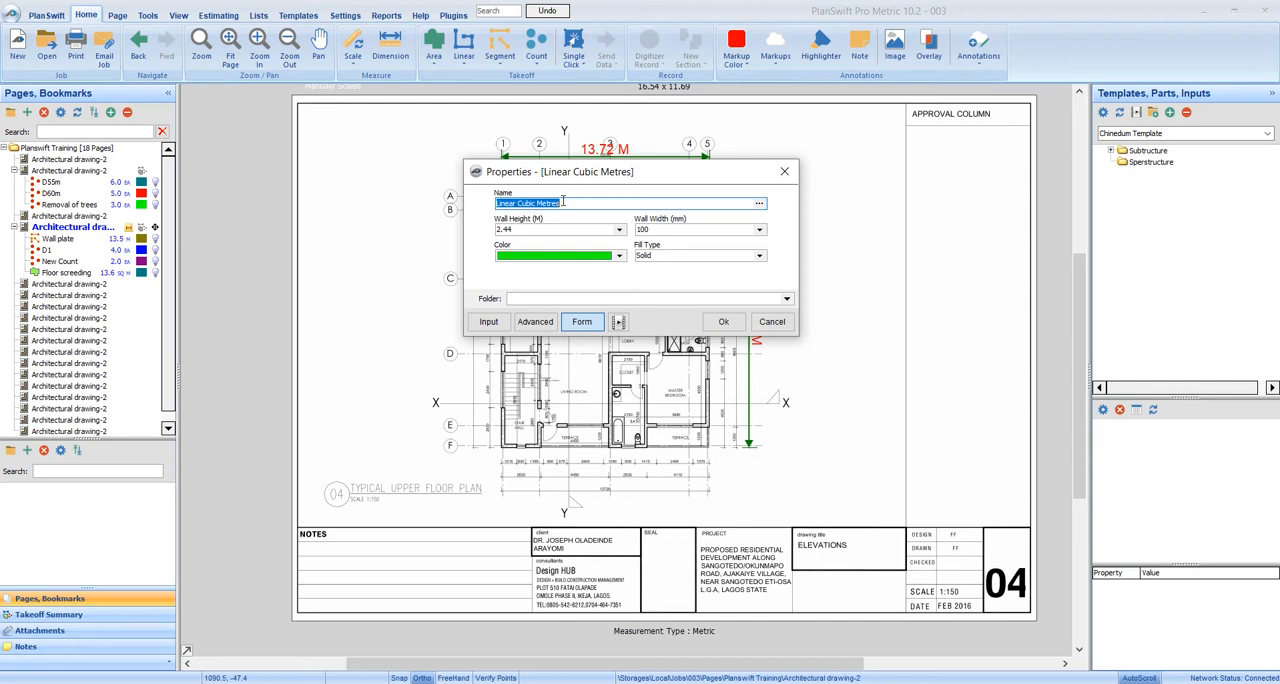
text(Ext. Trench Exv.)
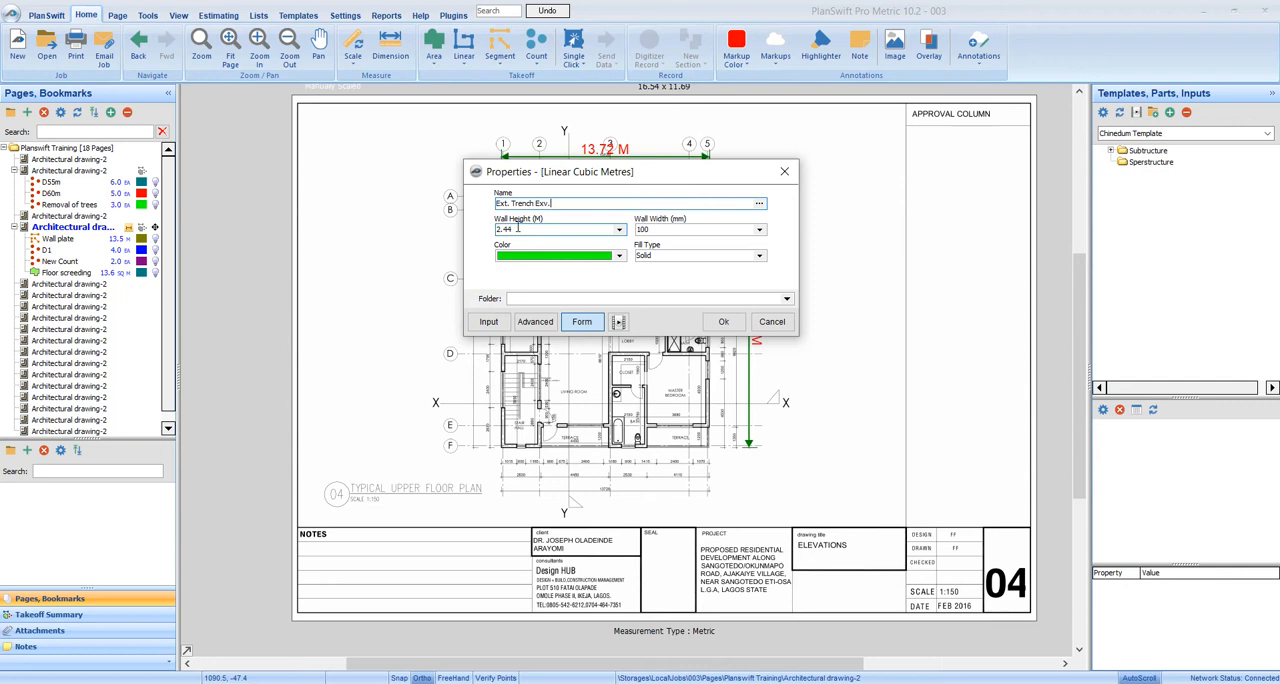
Set the trench takeoff's wall height to 0.9 m and its wall width to 225 mm
drag(518, 228, 497, 231)
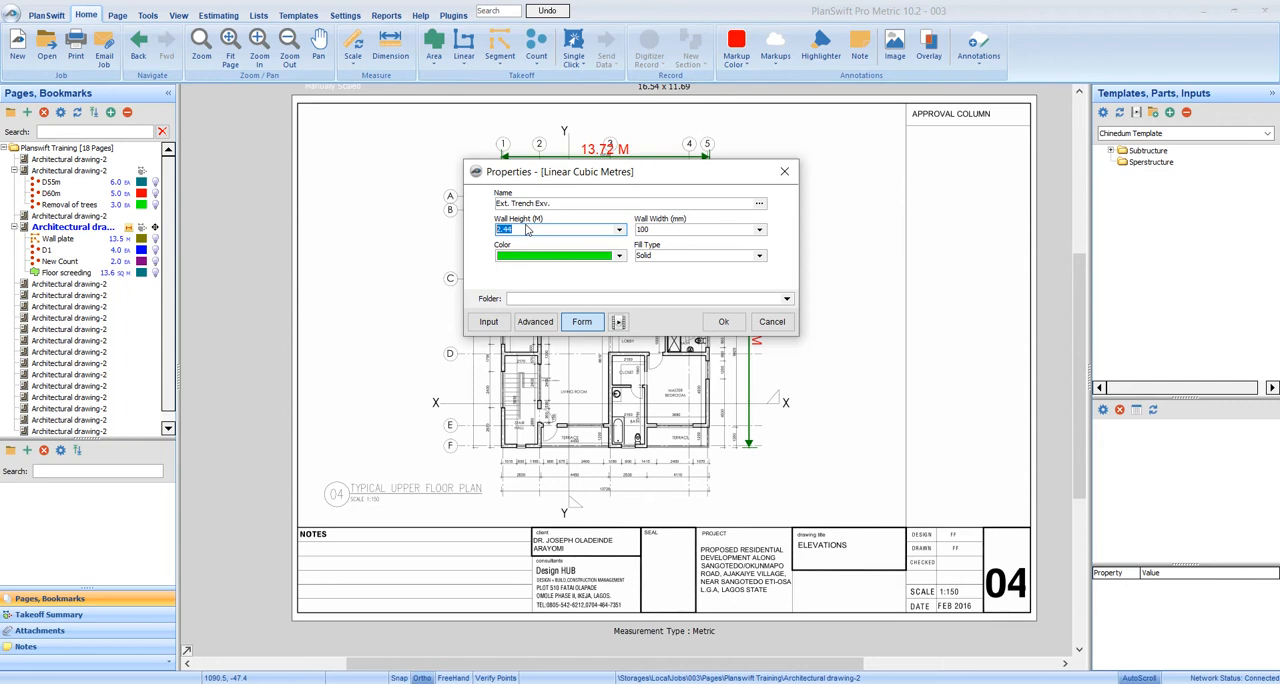
text(0.9)
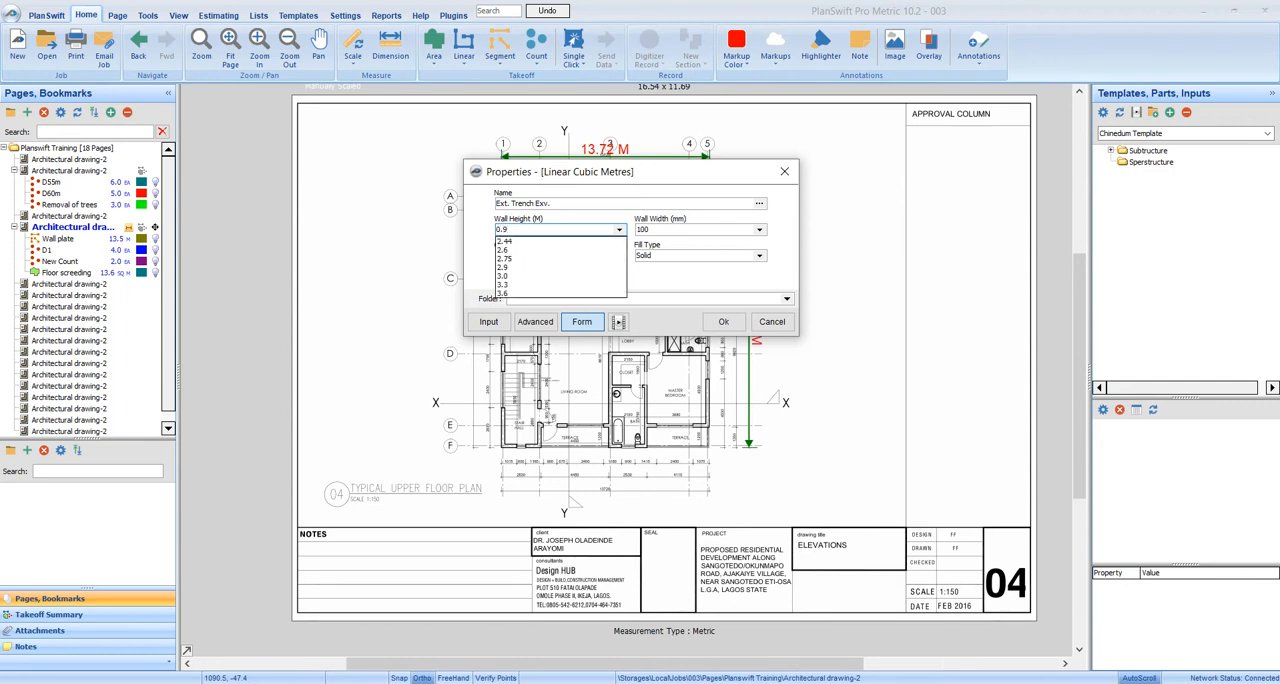
click(543, 217)
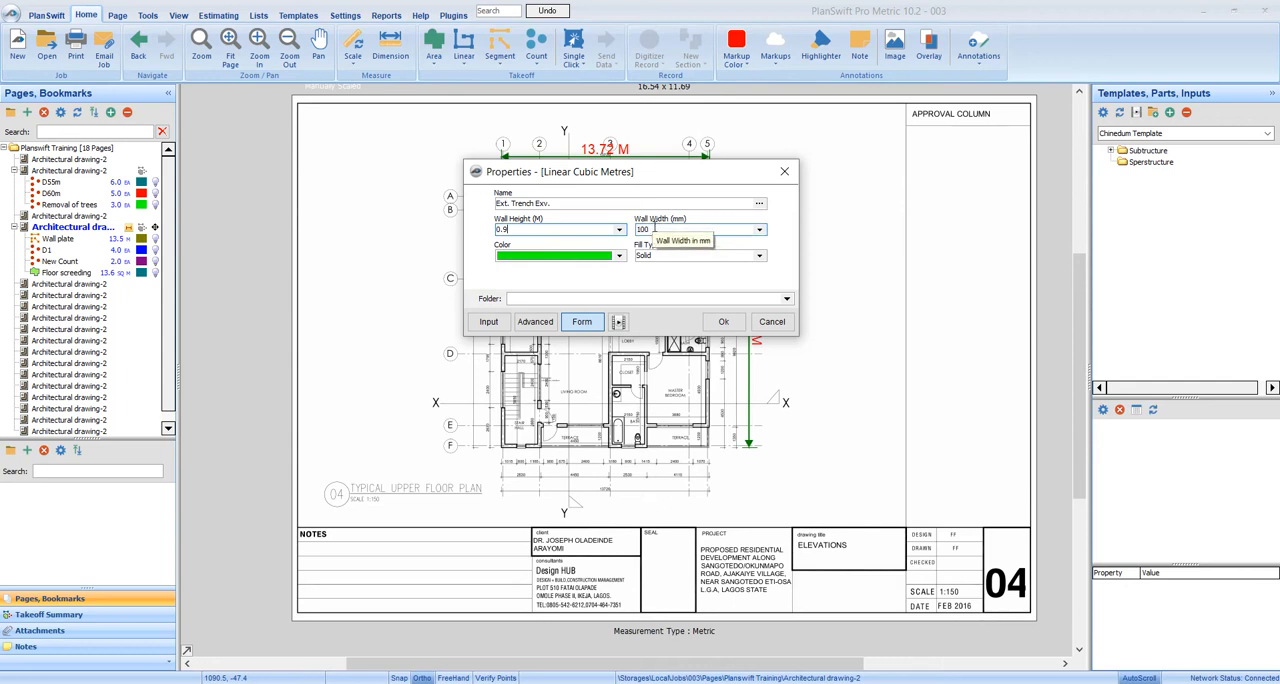
double_click(653, 228)
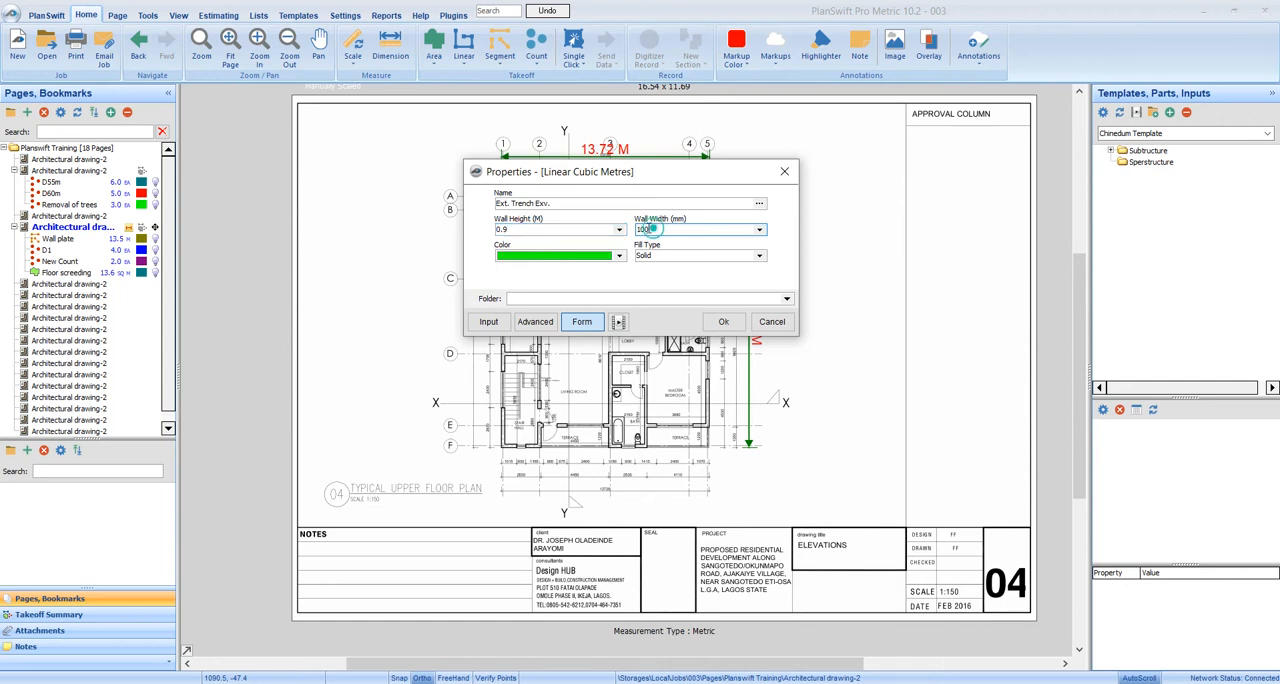
text(255)
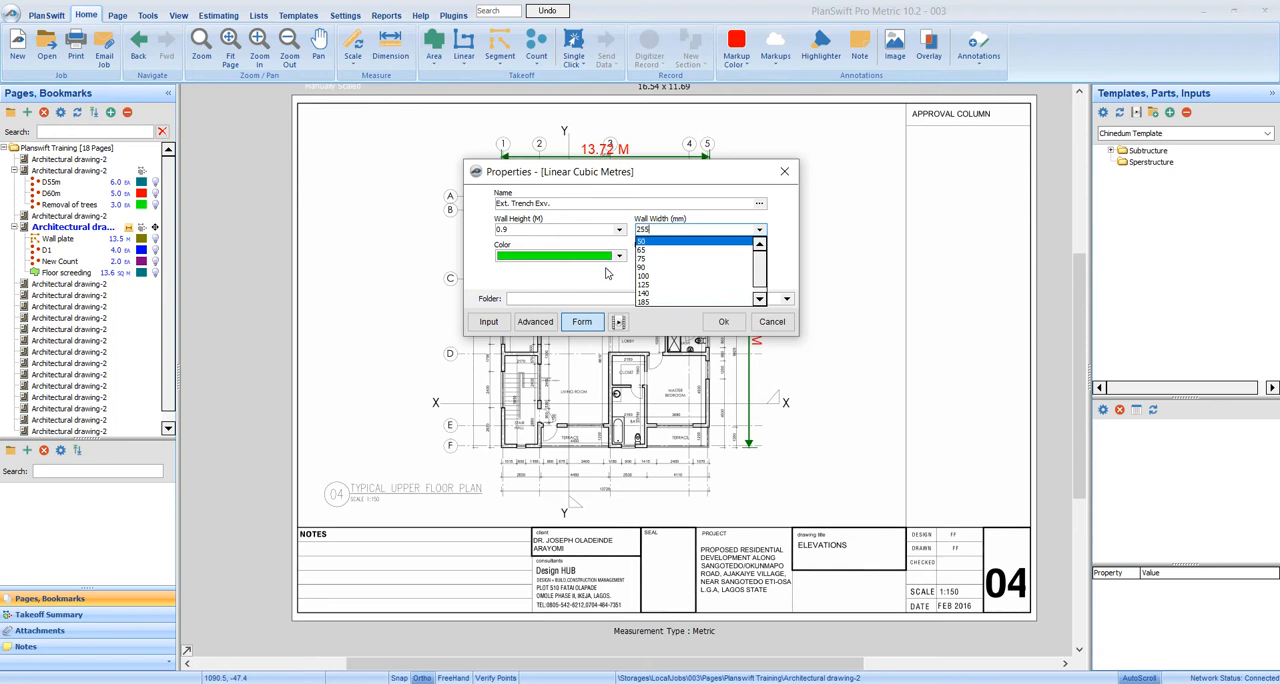
key(BackSpace)
key(BackSpace)
text(2)
click(551, 279)
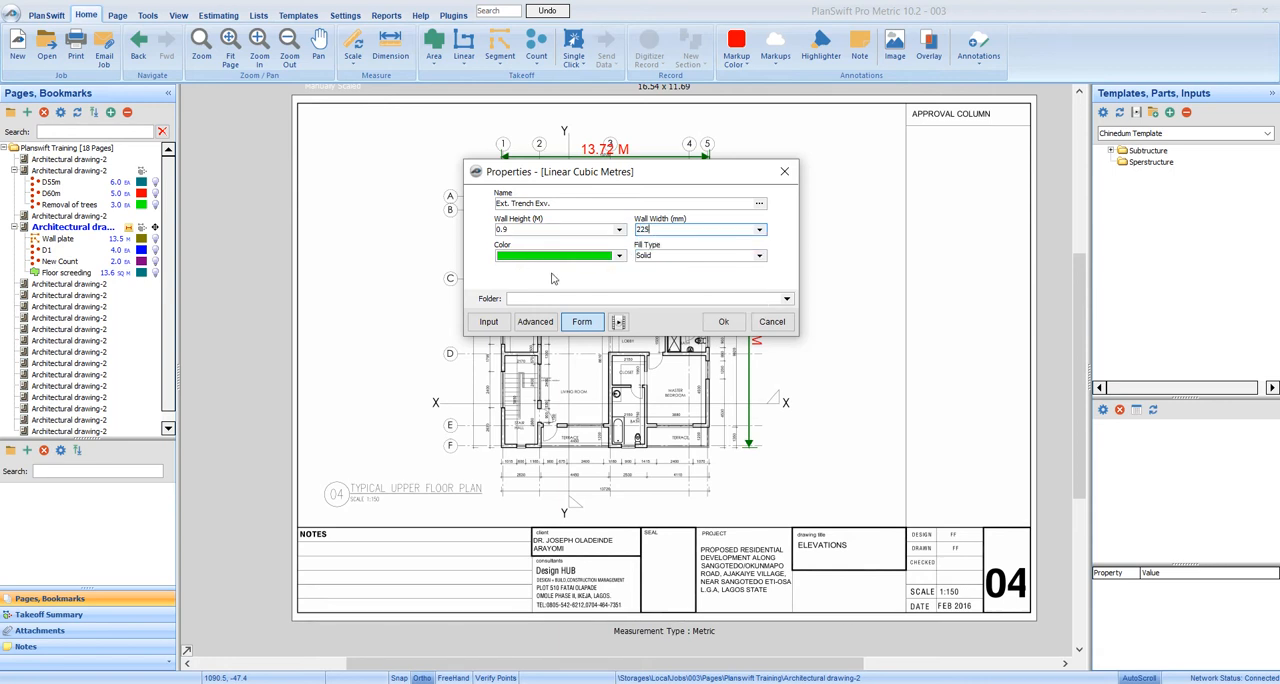
Set the trench takeoff's color to red and accept its properties to begin digitizing
click(619, 257)
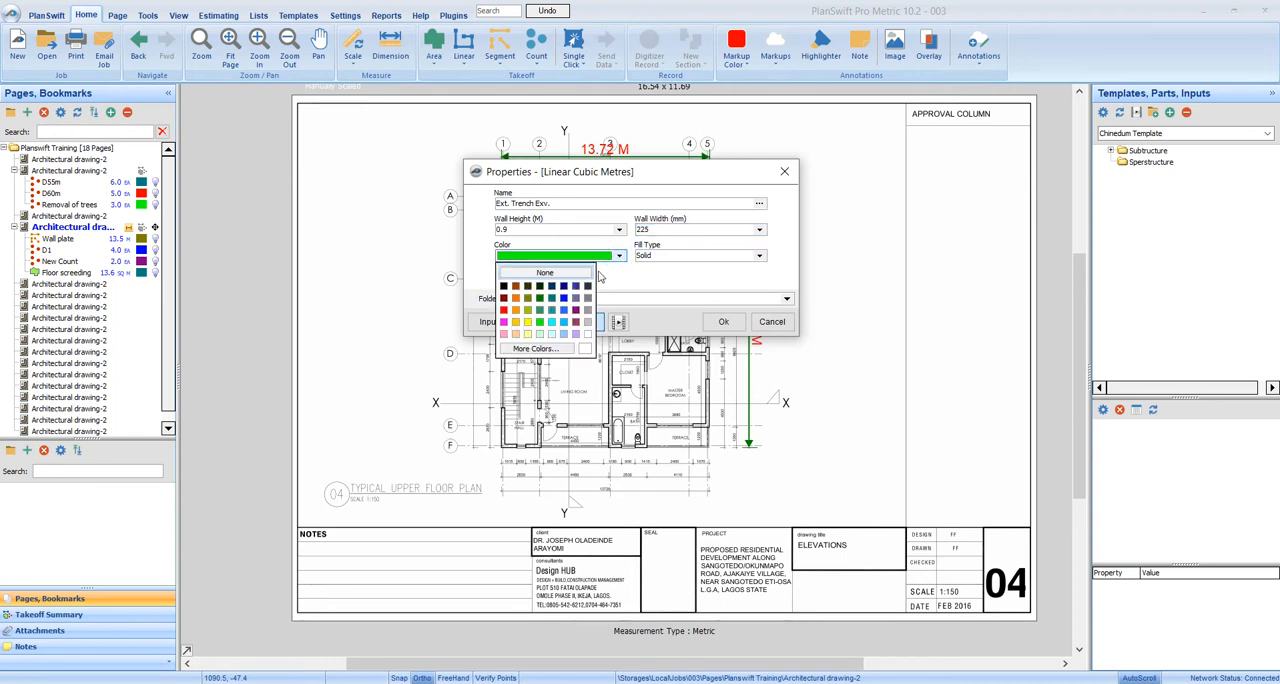
click(504, 311)
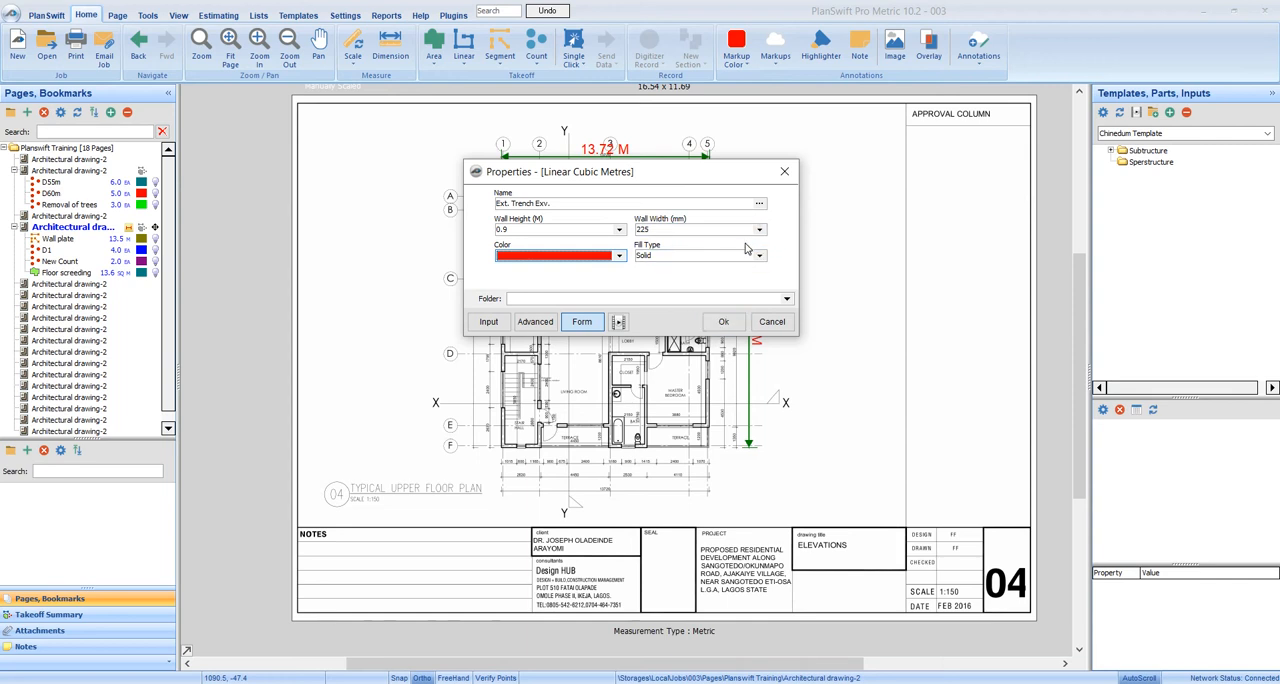
click(722, 322)
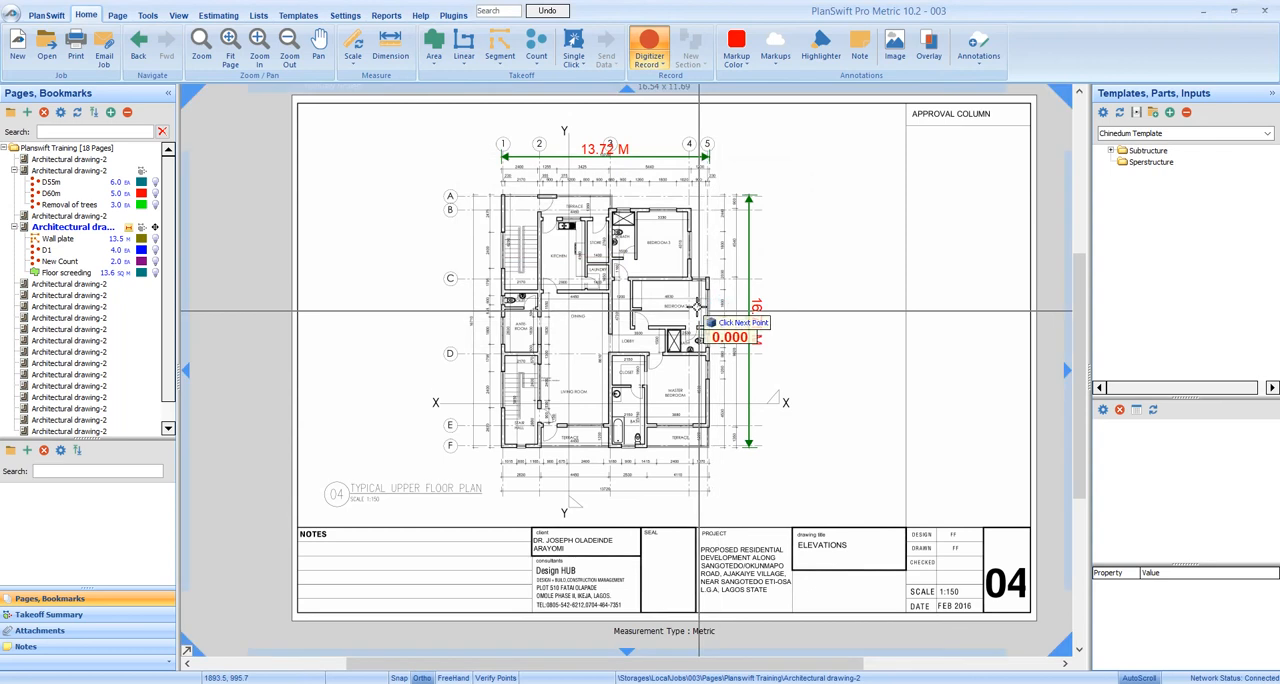
Trace the trench from the outer corner at grid A-1: about 7.3 m along the terrace, 0.9 m down, and 5.2 m along Bedroom 3
scroll(503, 193, up, 3)
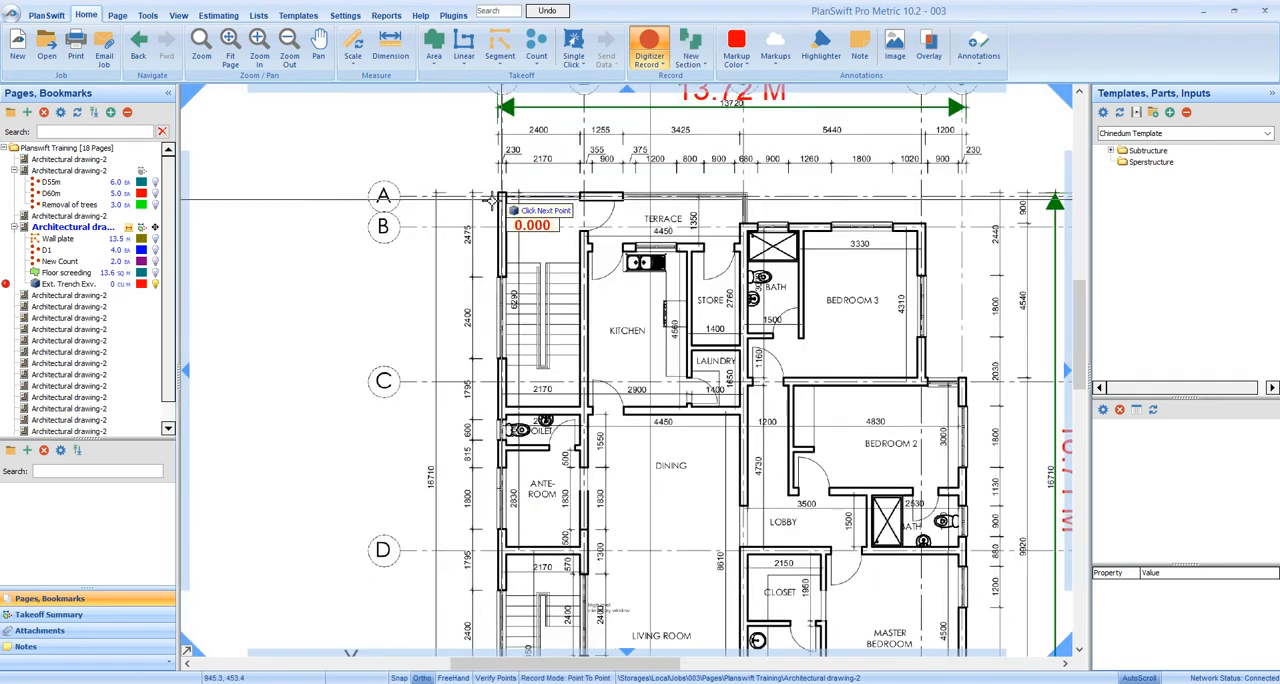
scroll(495, 190, up, 2)
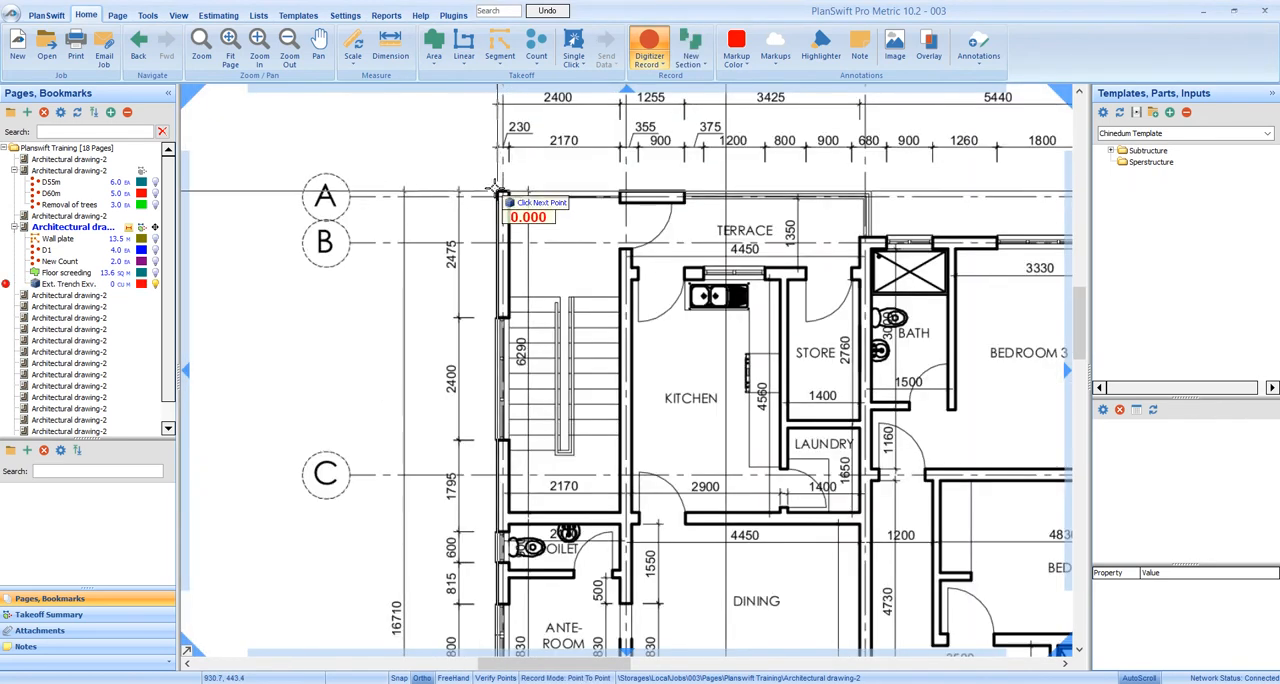
click(495, 190)
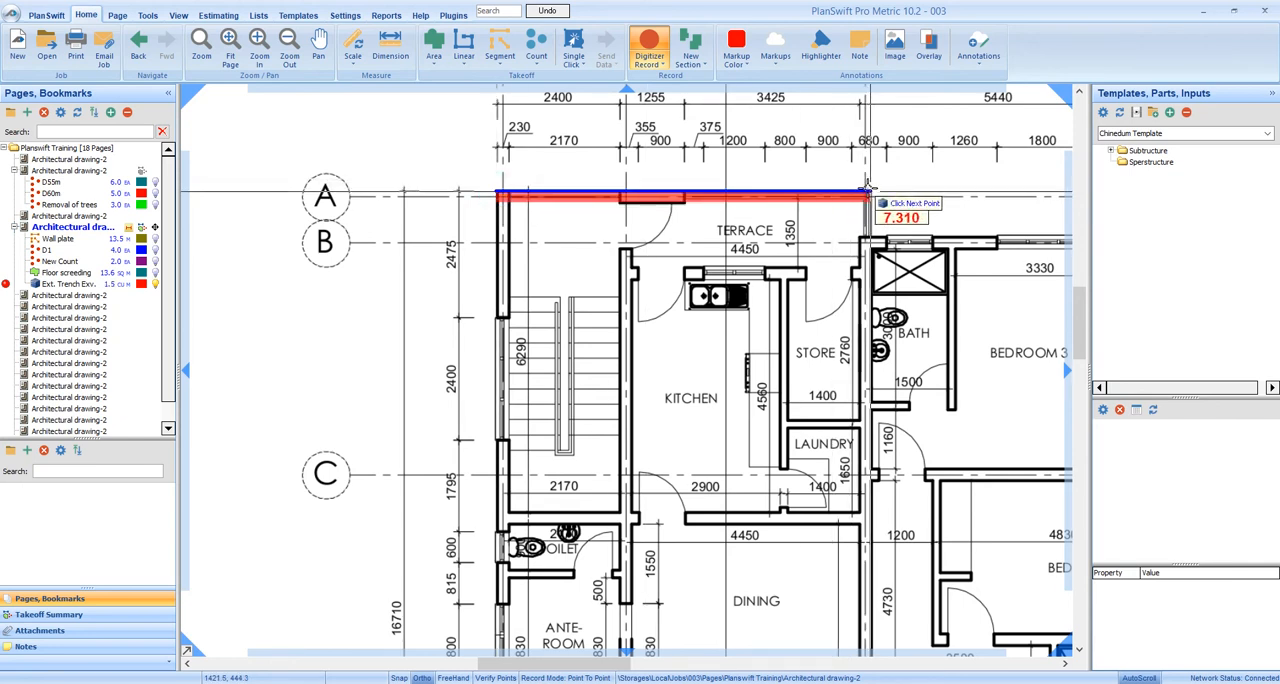
click(868, 191)
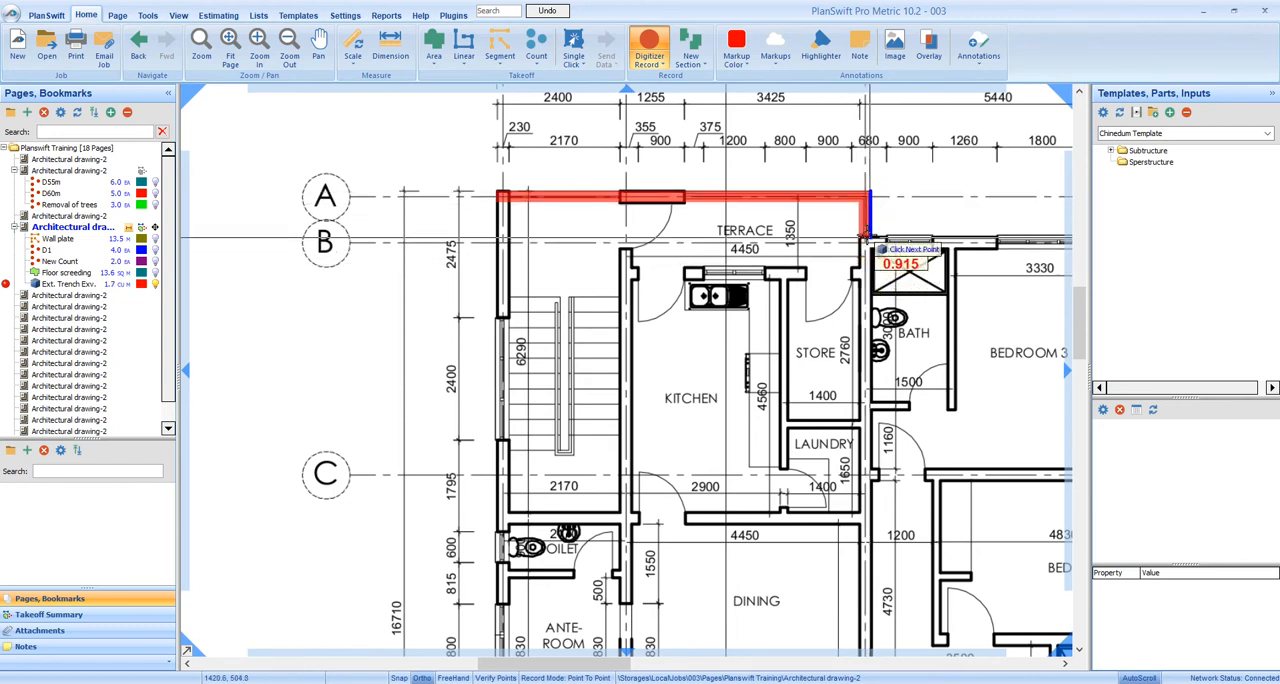
click(867, 239)
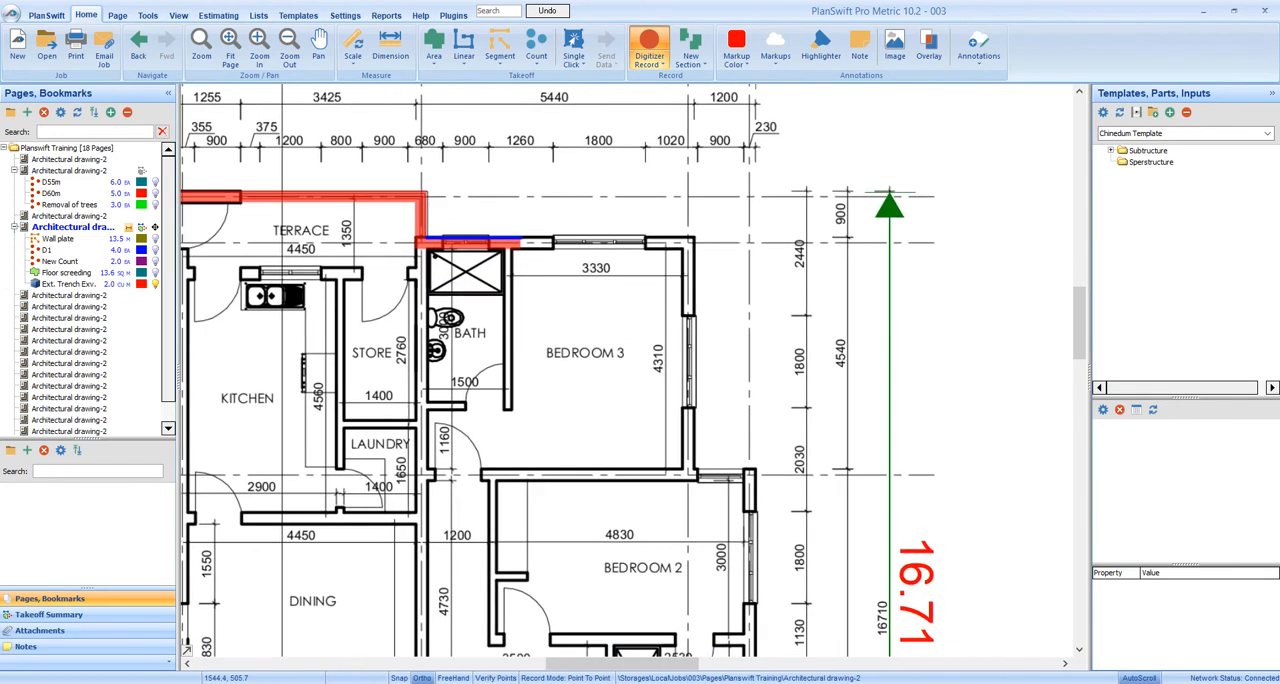
click(674, 234)
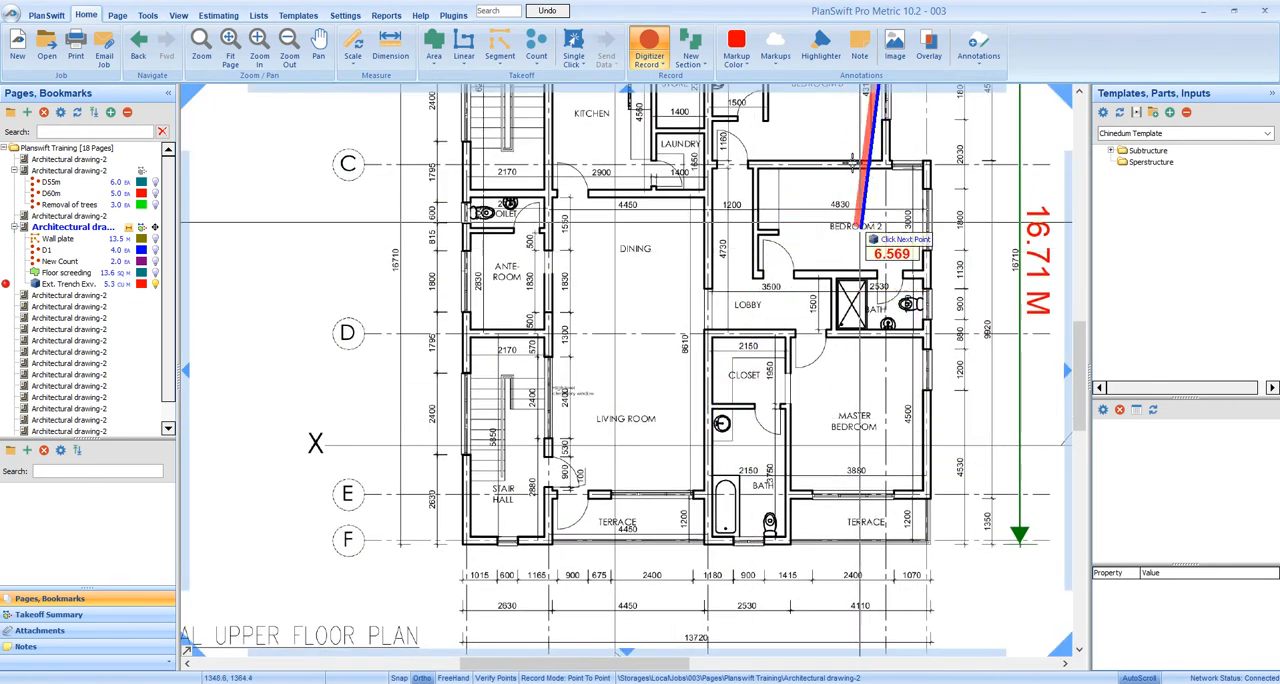
Continue the trench down Bedroom 3's outer wall, about 1.2 m out to Bedroom 2's corner, and about 11.3 m down to grid F
scroll(882, 155, up, 1)
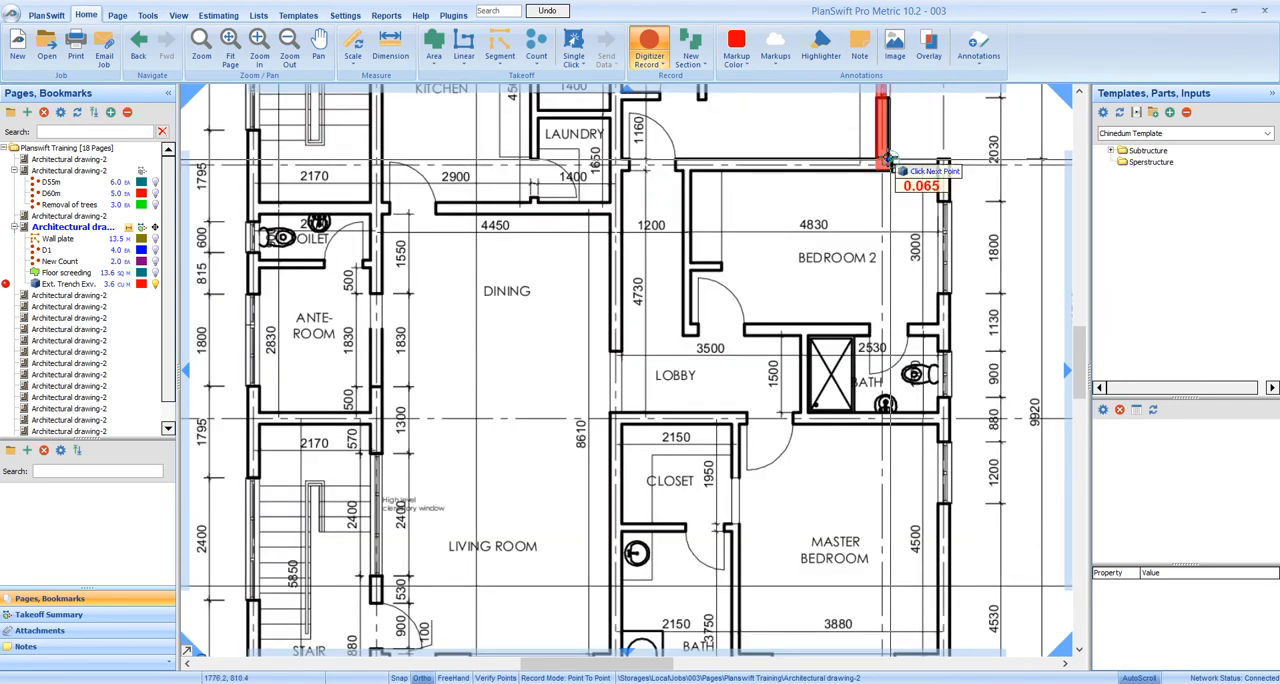
click(884, 163)
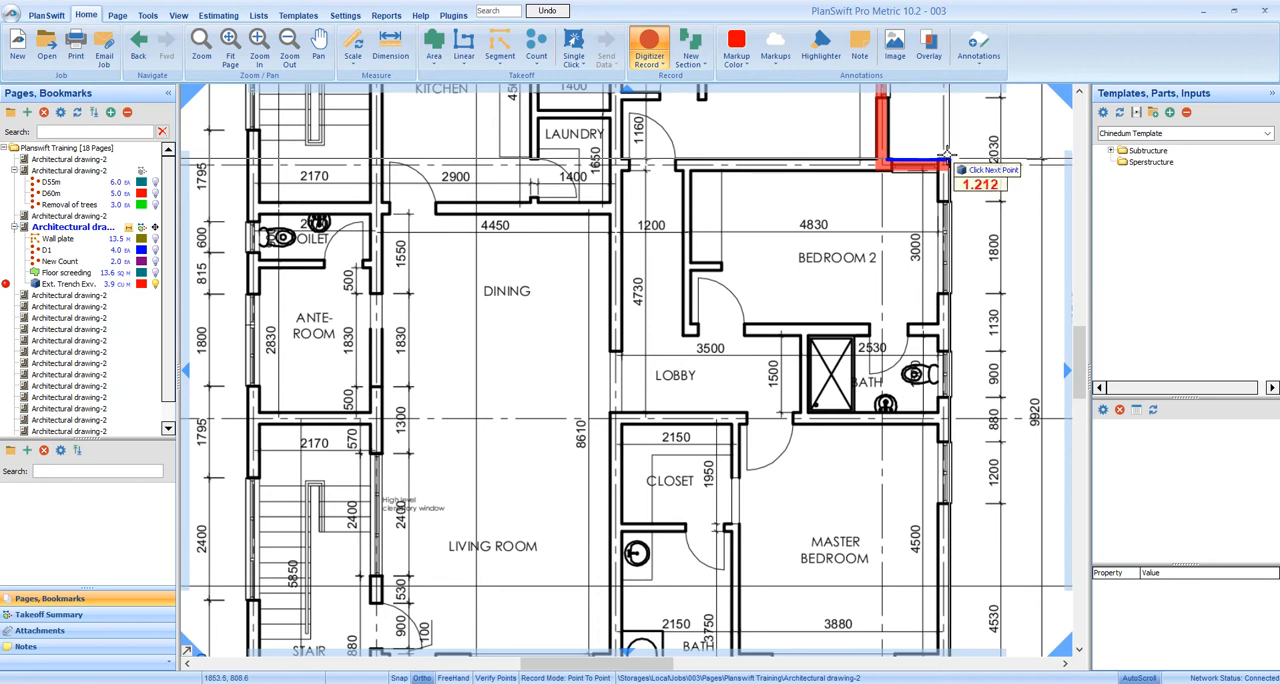
click(945, 162)
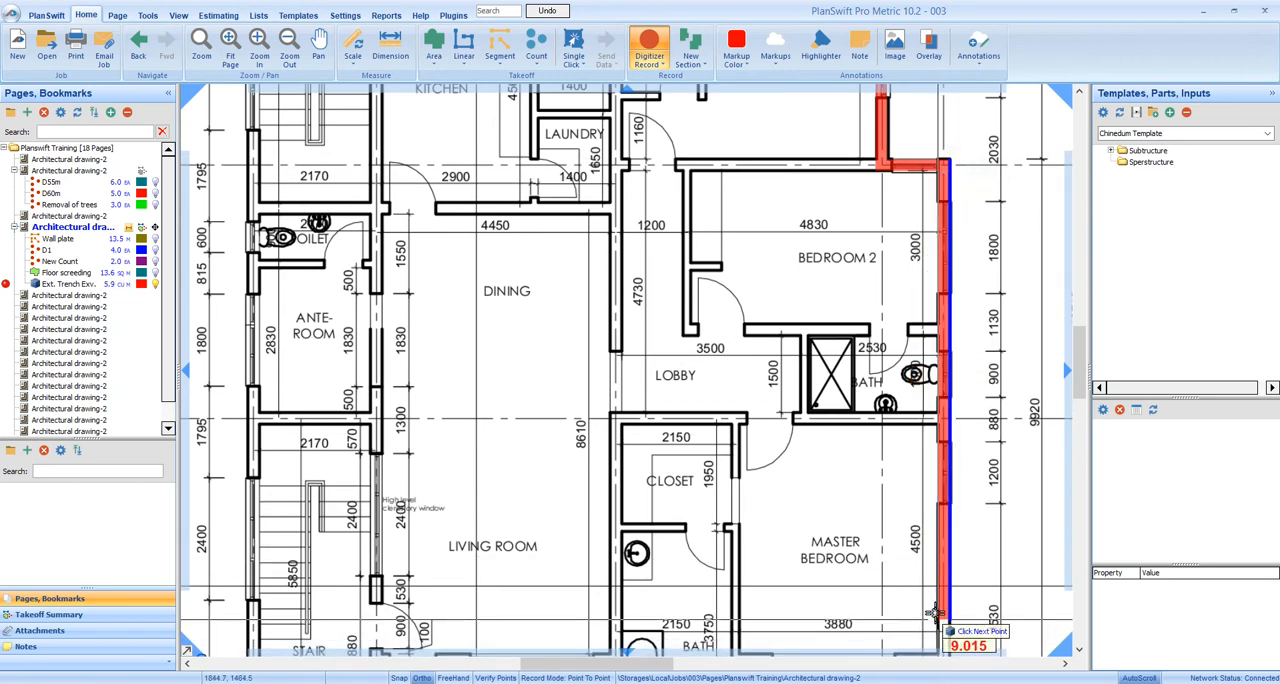
drag(938, 591, 921, 428)
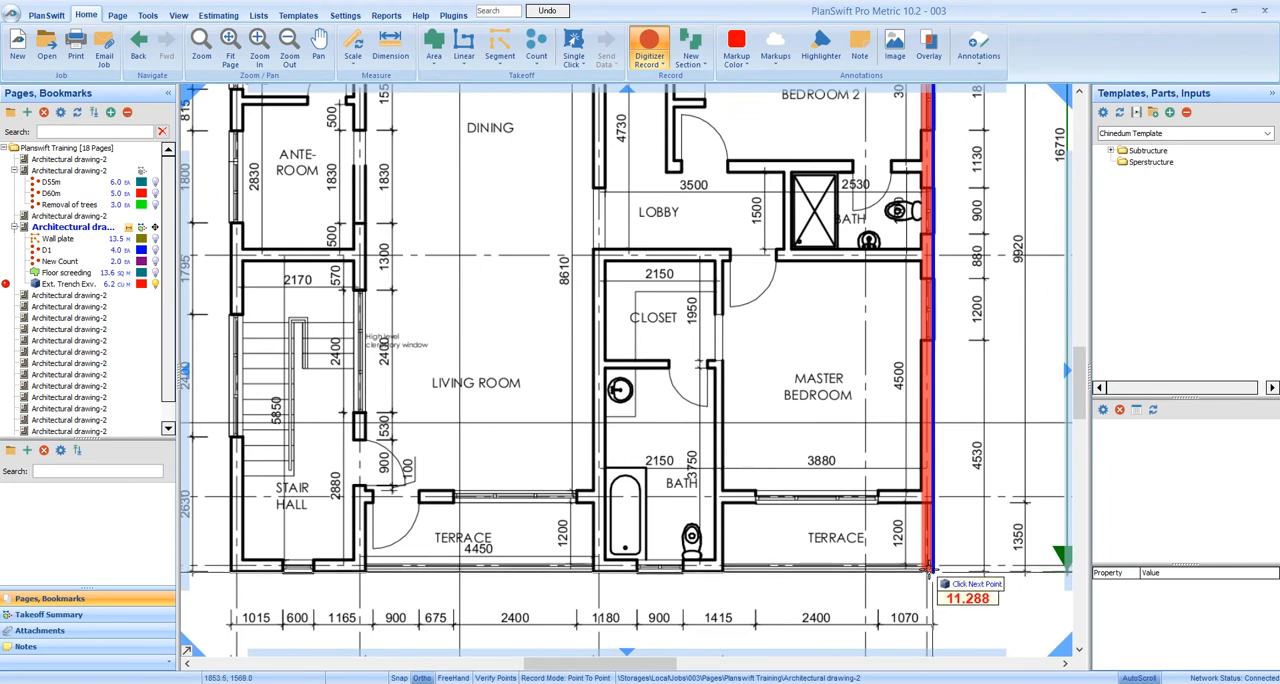
click(928, 568)
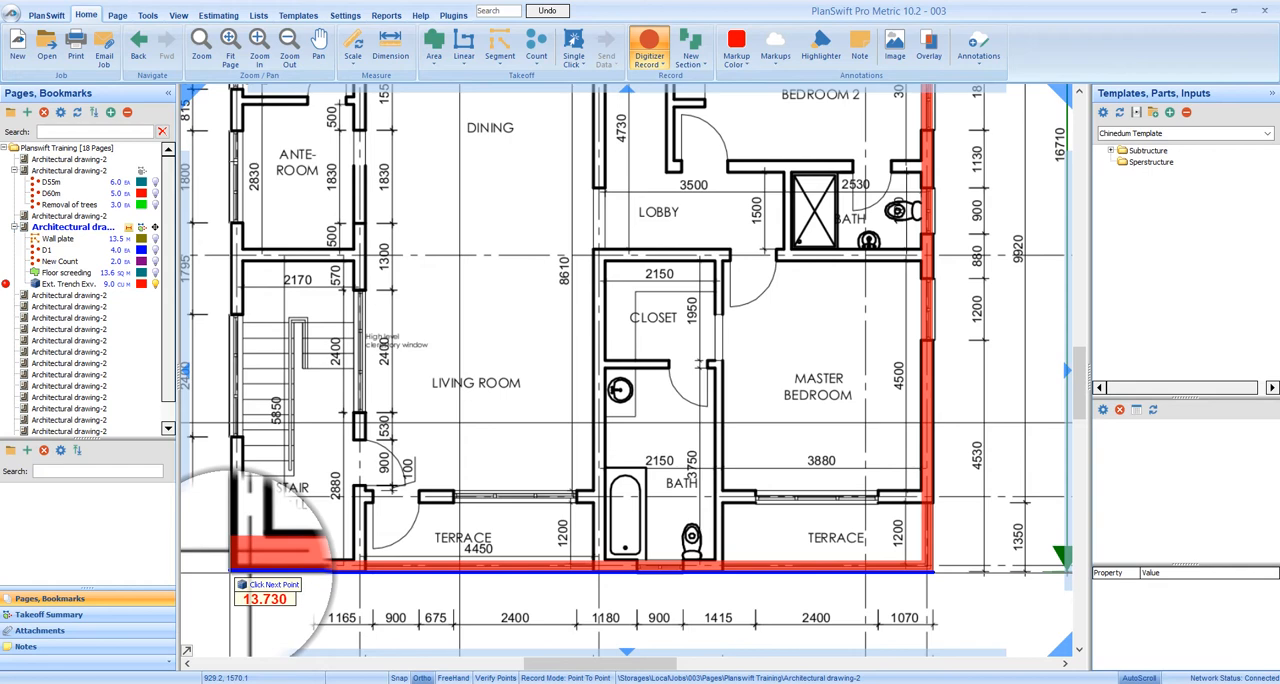
Continue the trench about 13.7 m along grid F and about 16.5 m up grid 1 to the starting corner, and stop digitizing
click(232, 571)
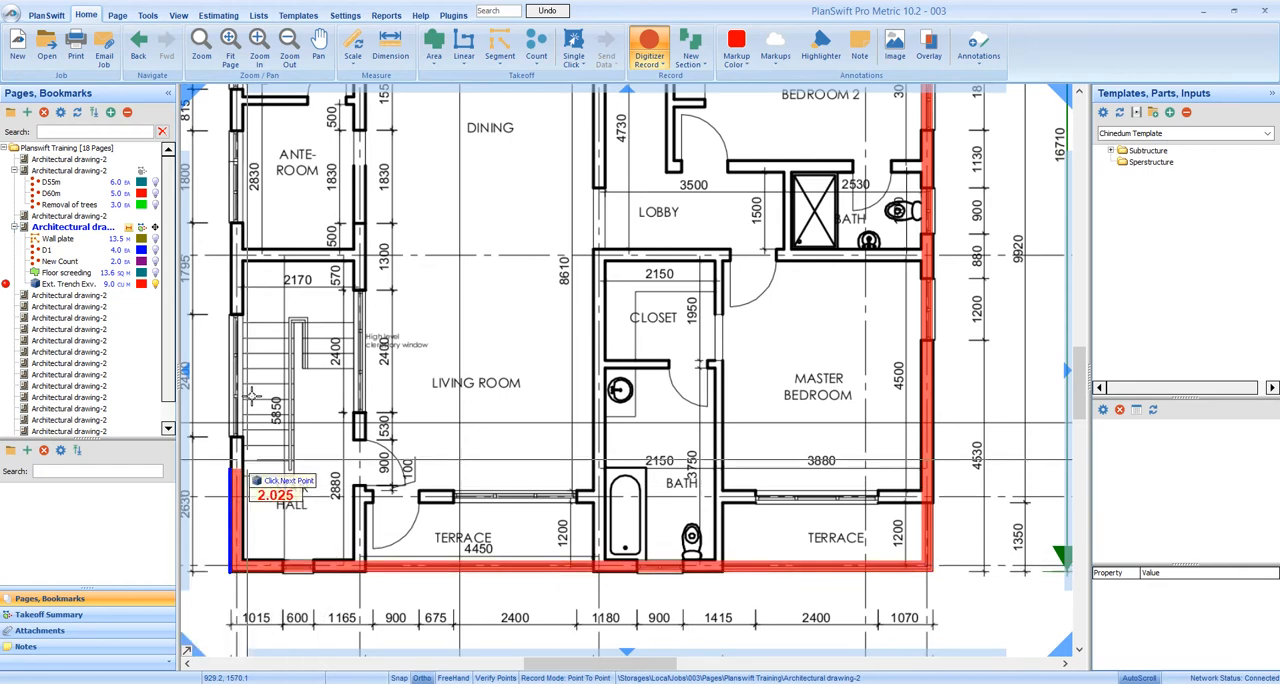
scroll(280, 285, down, 2)
scroll(360, 282, up, 1)
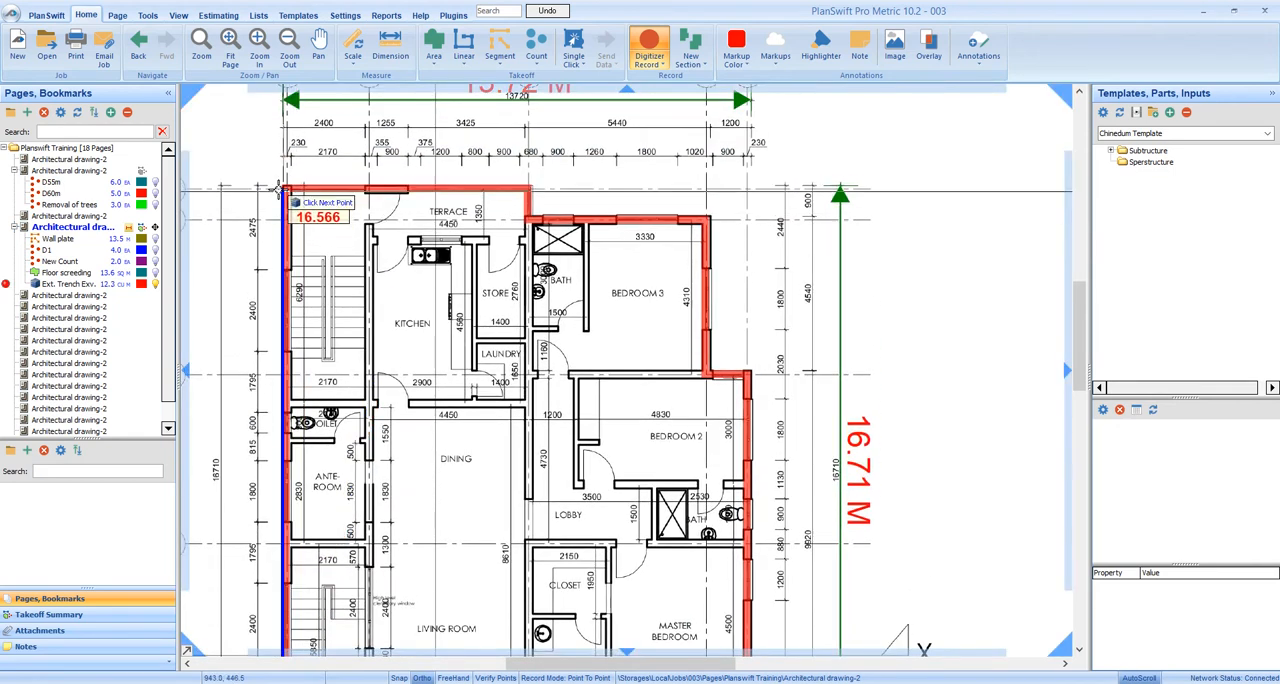
scroll(284, 190, up, 1)
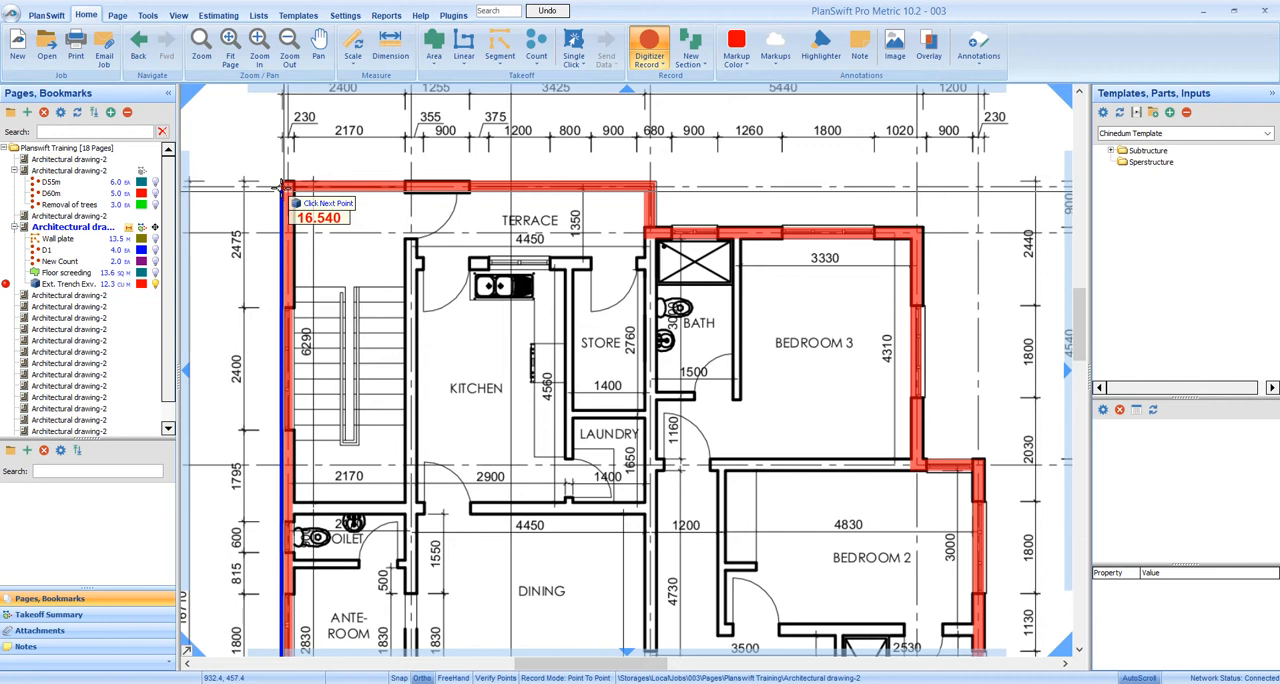
click(285, 187)
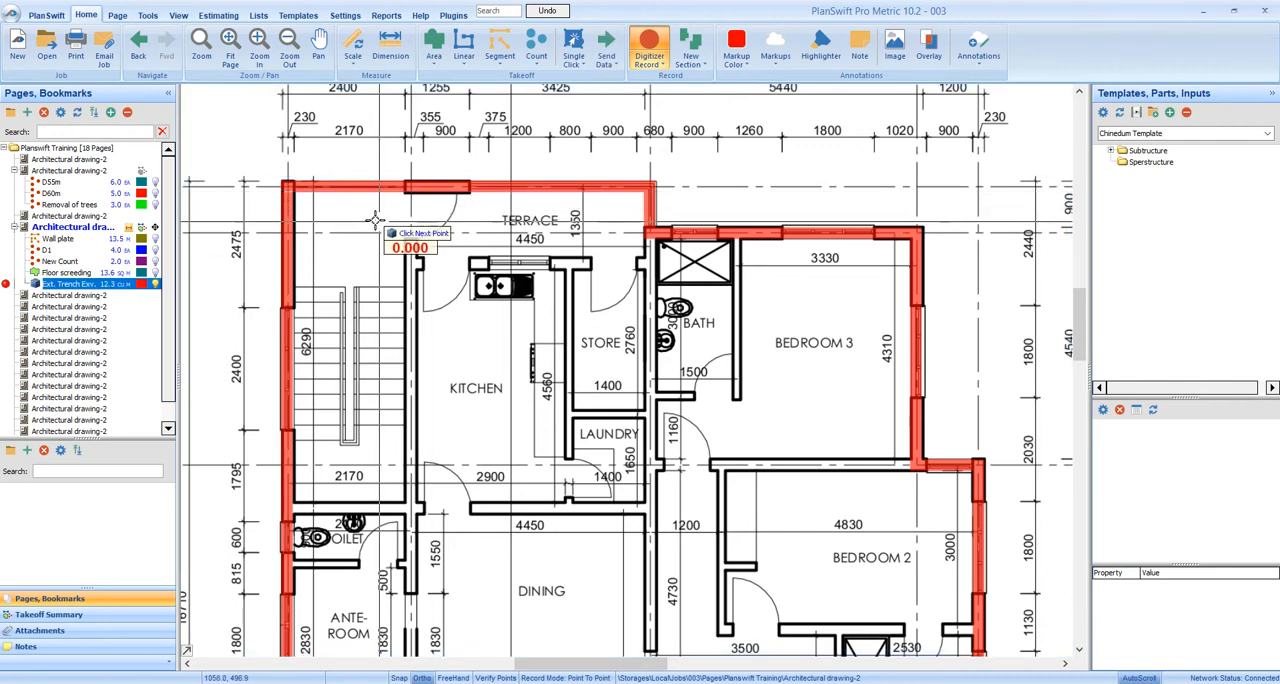
scroll(388, 230, down, 2)
scroll(392, 232, down, 2)
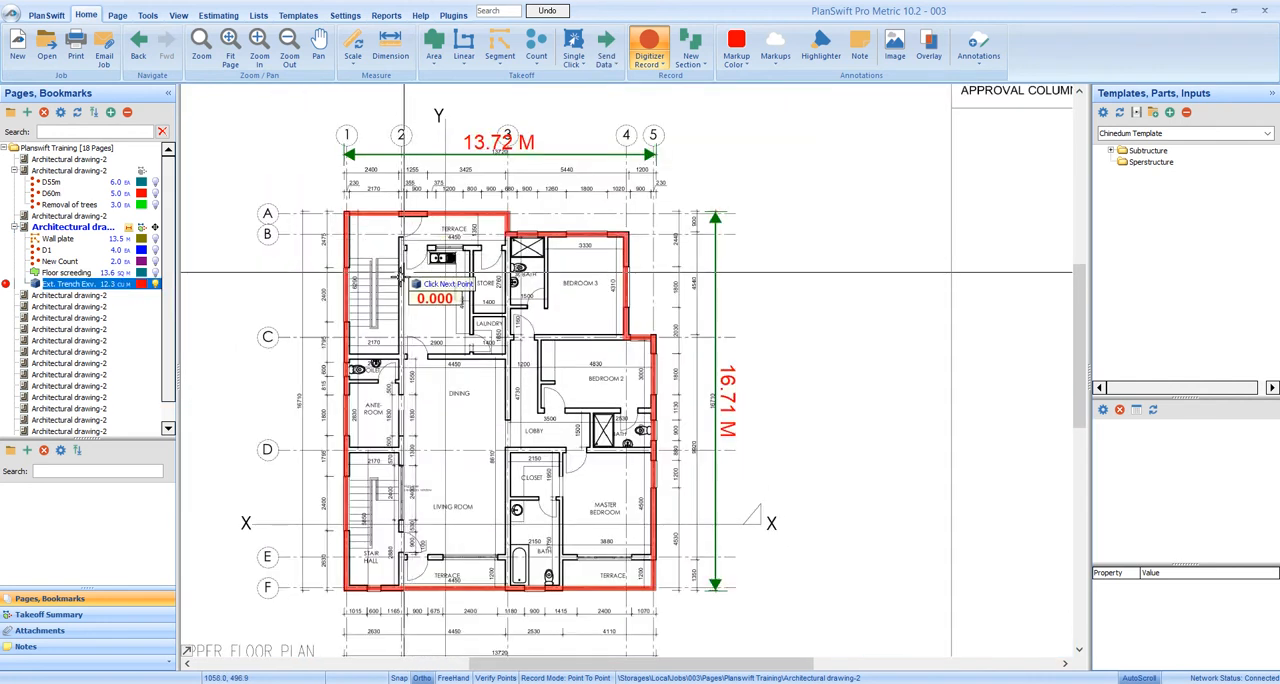
right_click(396, 256)
click(418, 280)
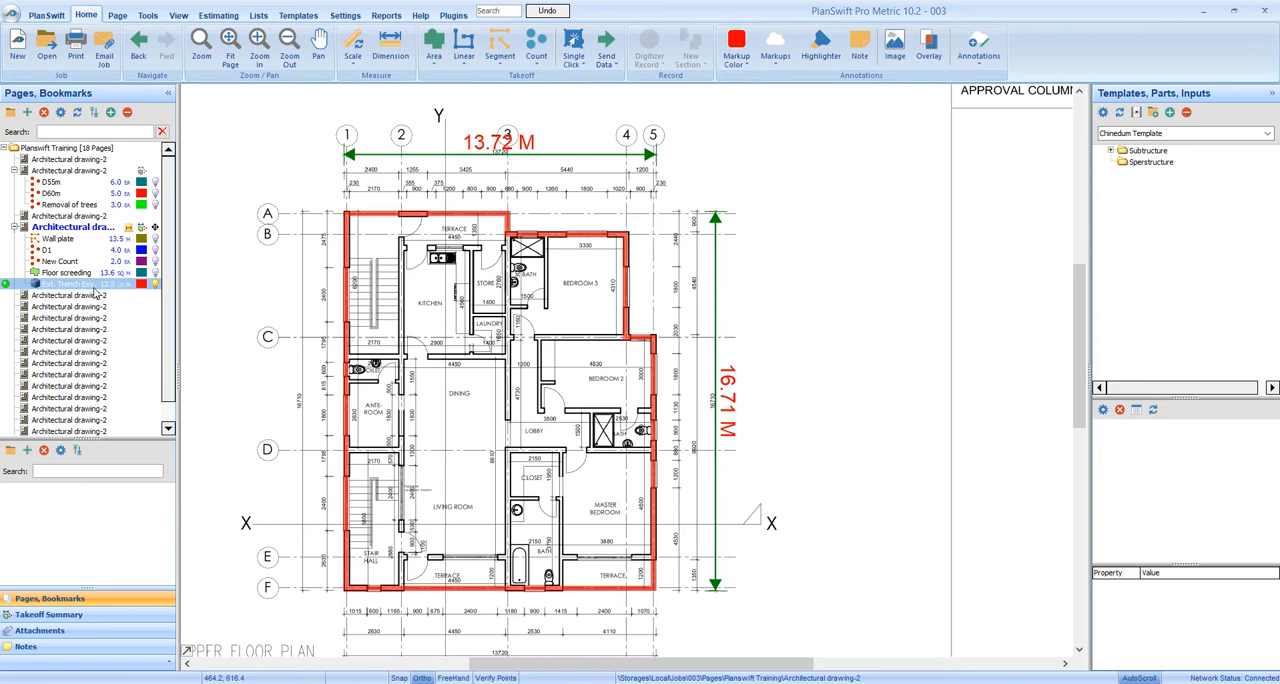
Select the external trench takeoff and examine its traced outline around the upper floor plan
click(100, 287)
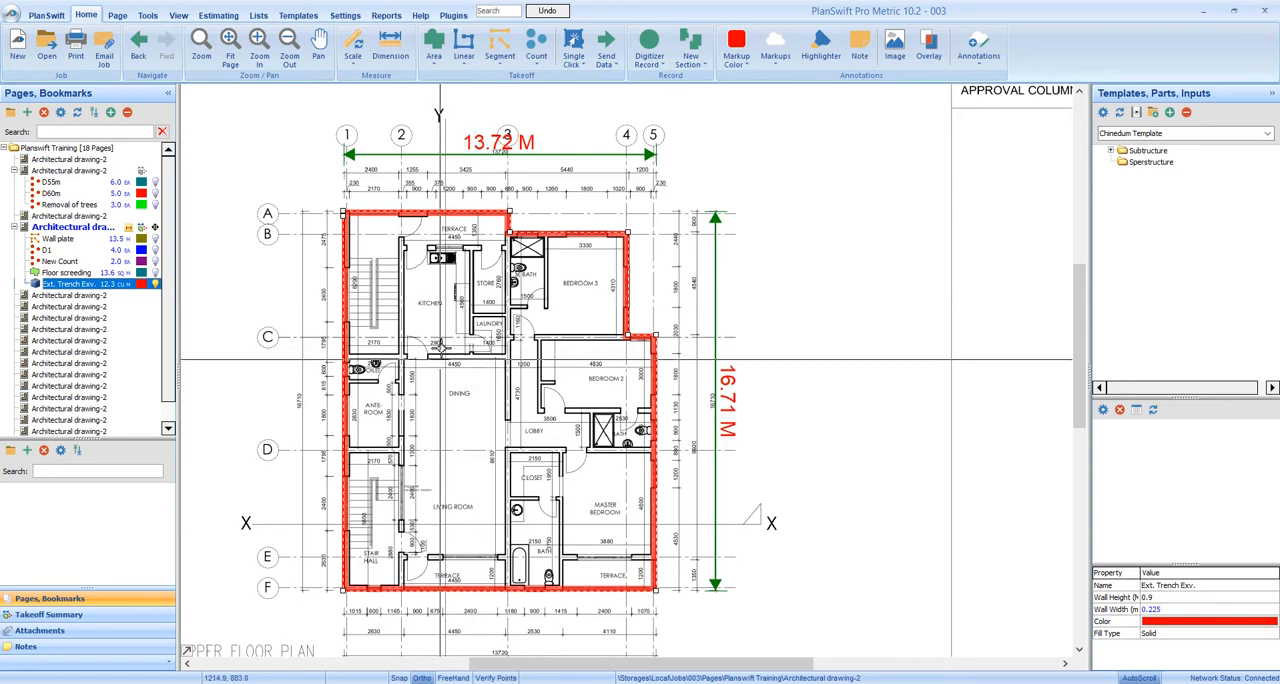
scroll(490, 325, up, 5)
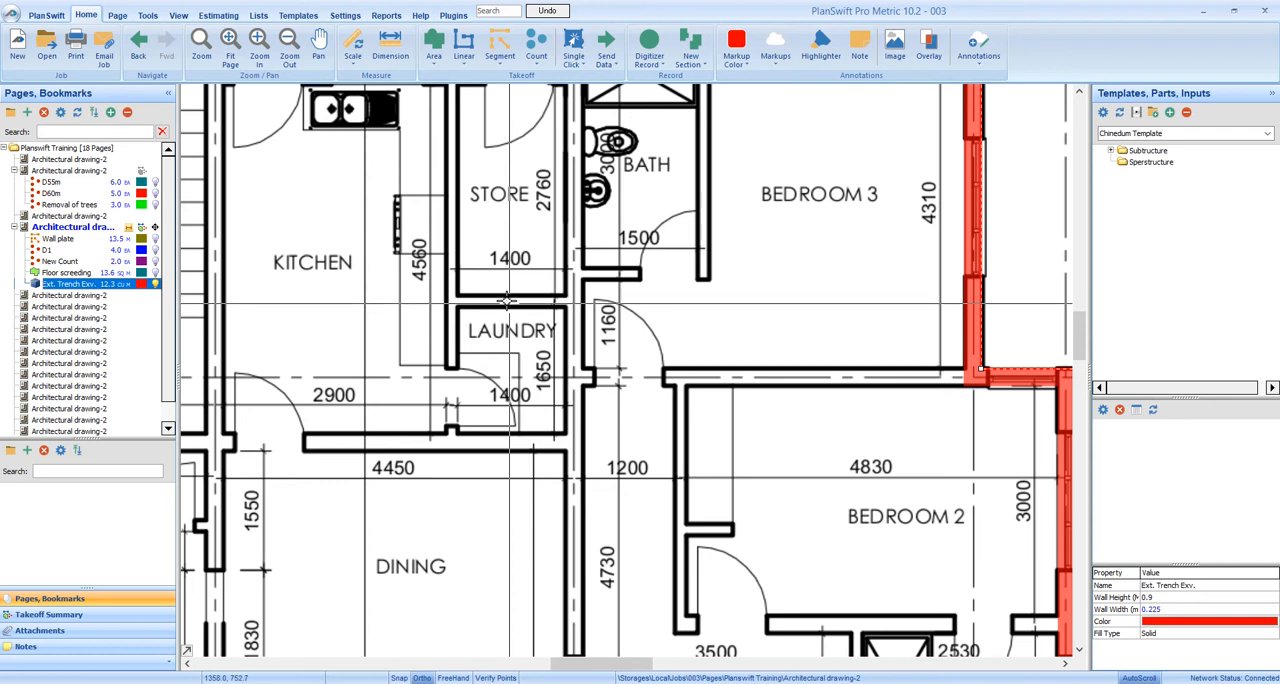
scroll(508, 300, down, 3)
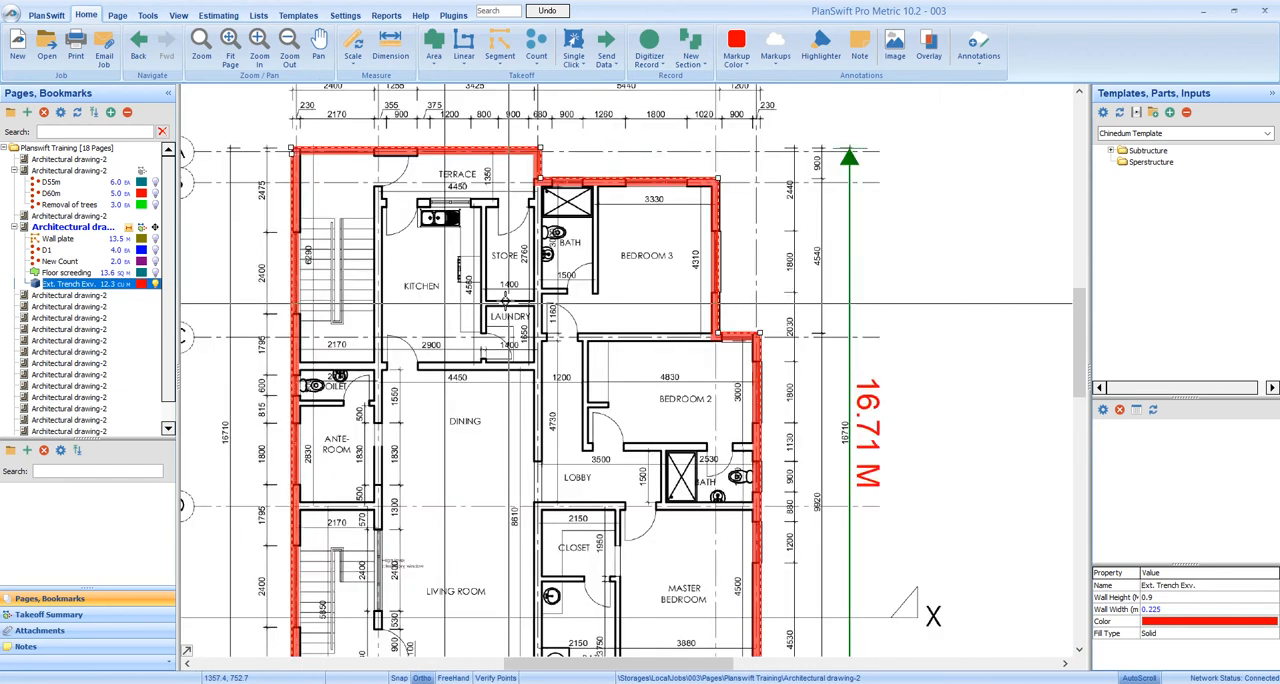
scroll(508, 303, down, 2)
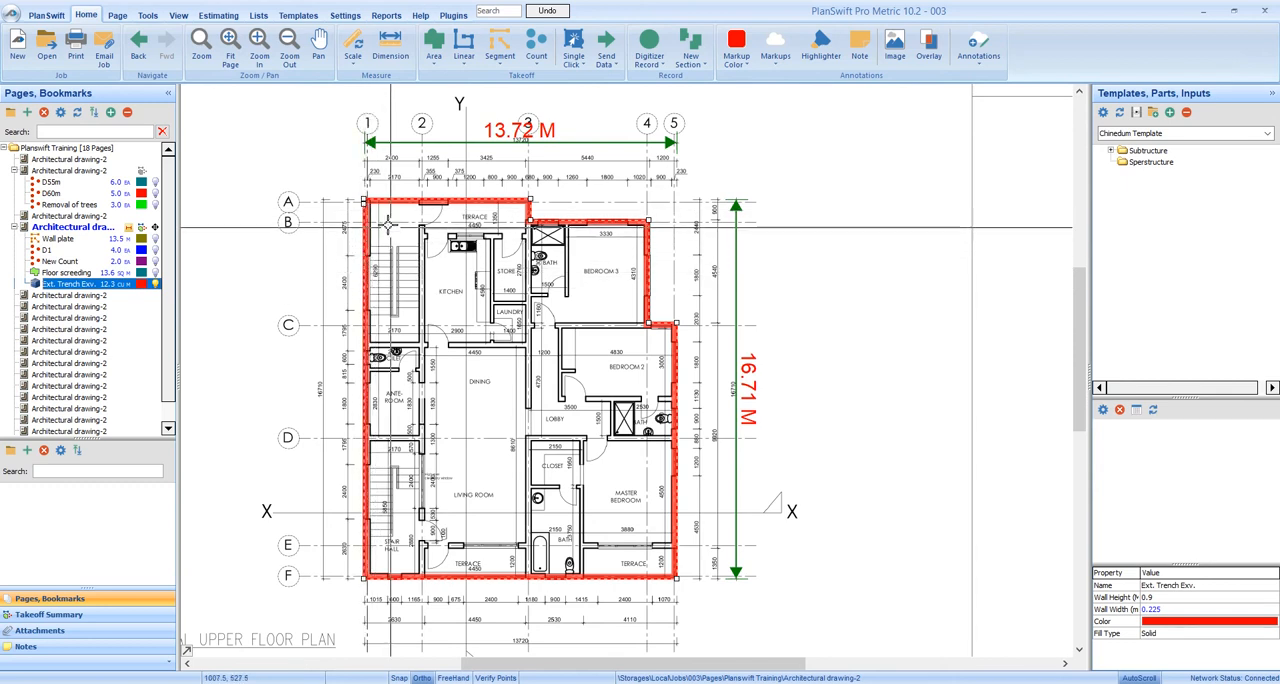
key(Escape)
click(366, 212)
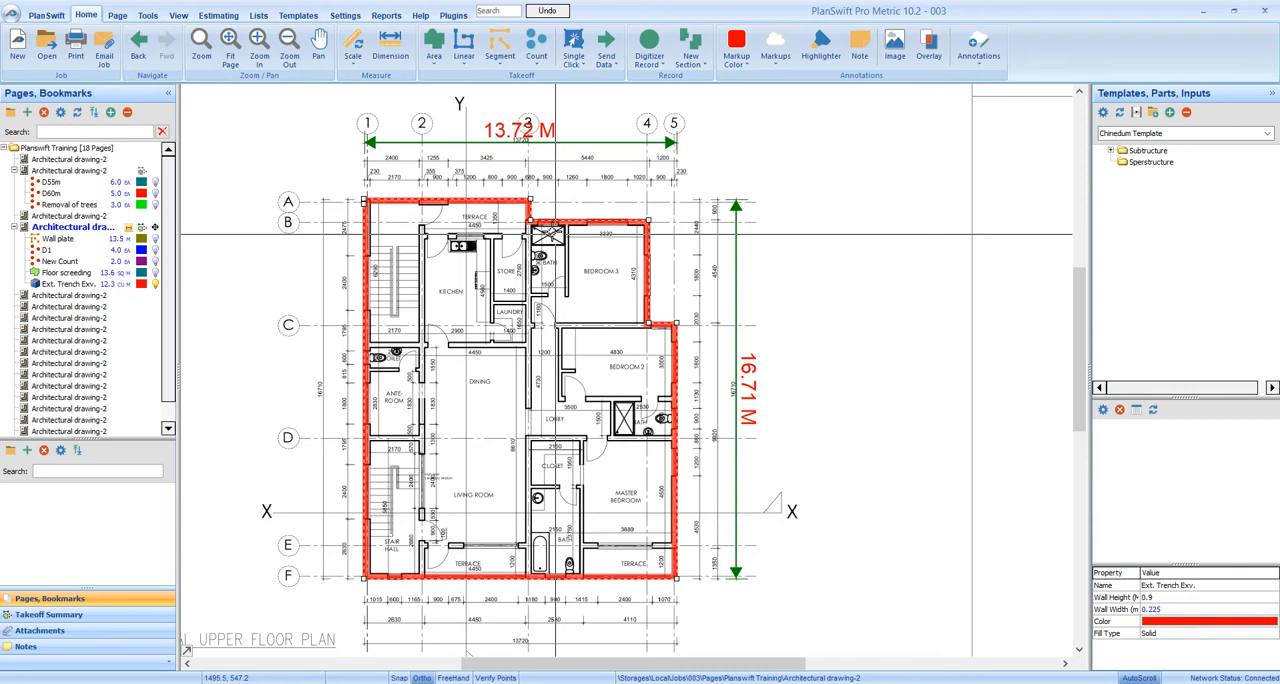
mouse_move(536, 217)
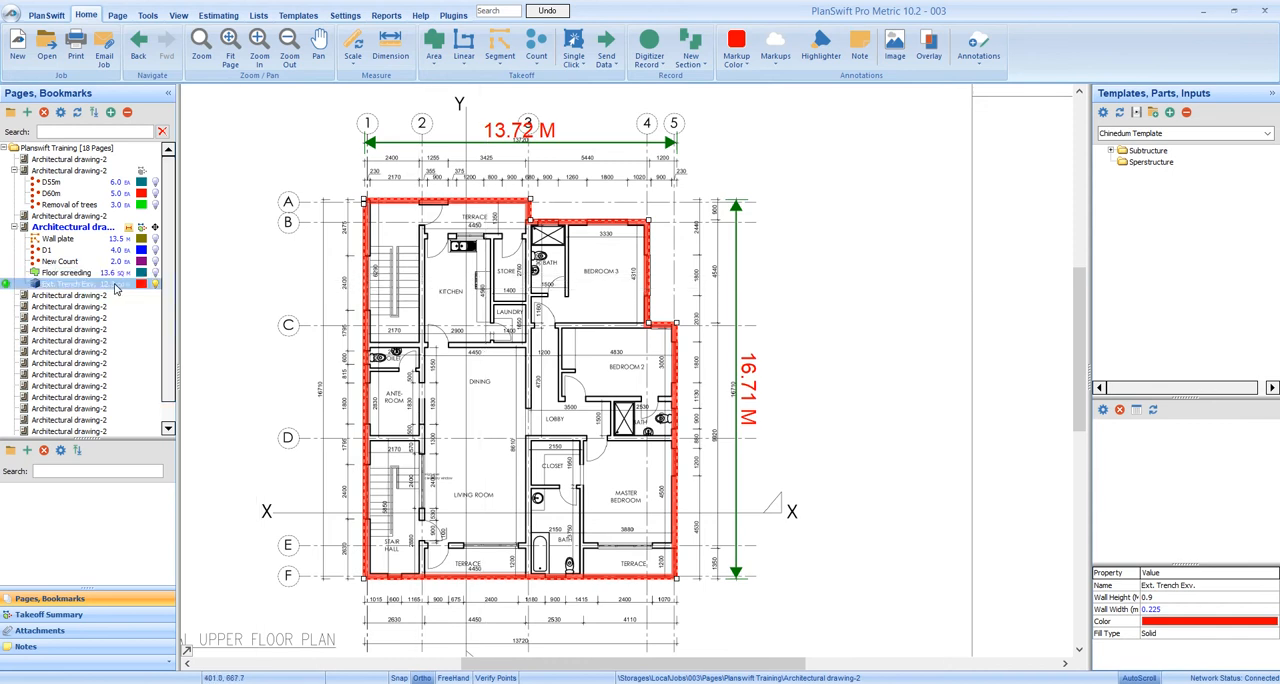
Show the label of the external trench takeoff on the plan
click(118, 288)
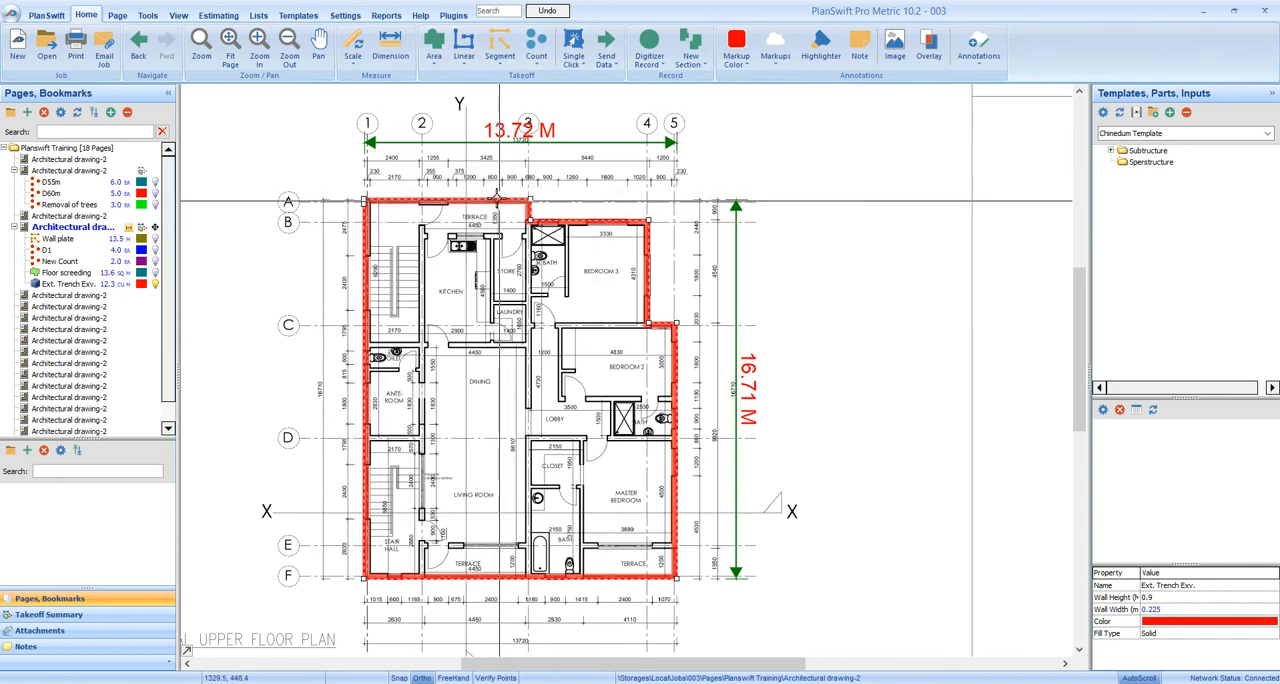
right_click(500, 201)
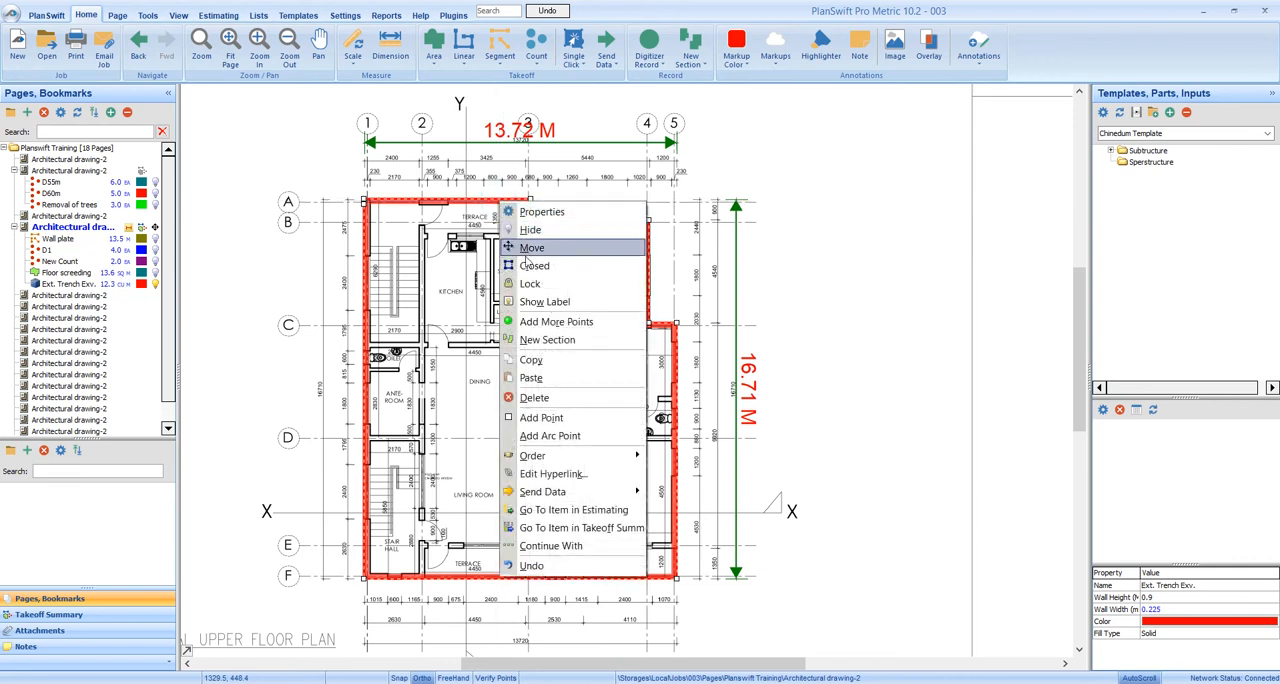
click(528, 302)
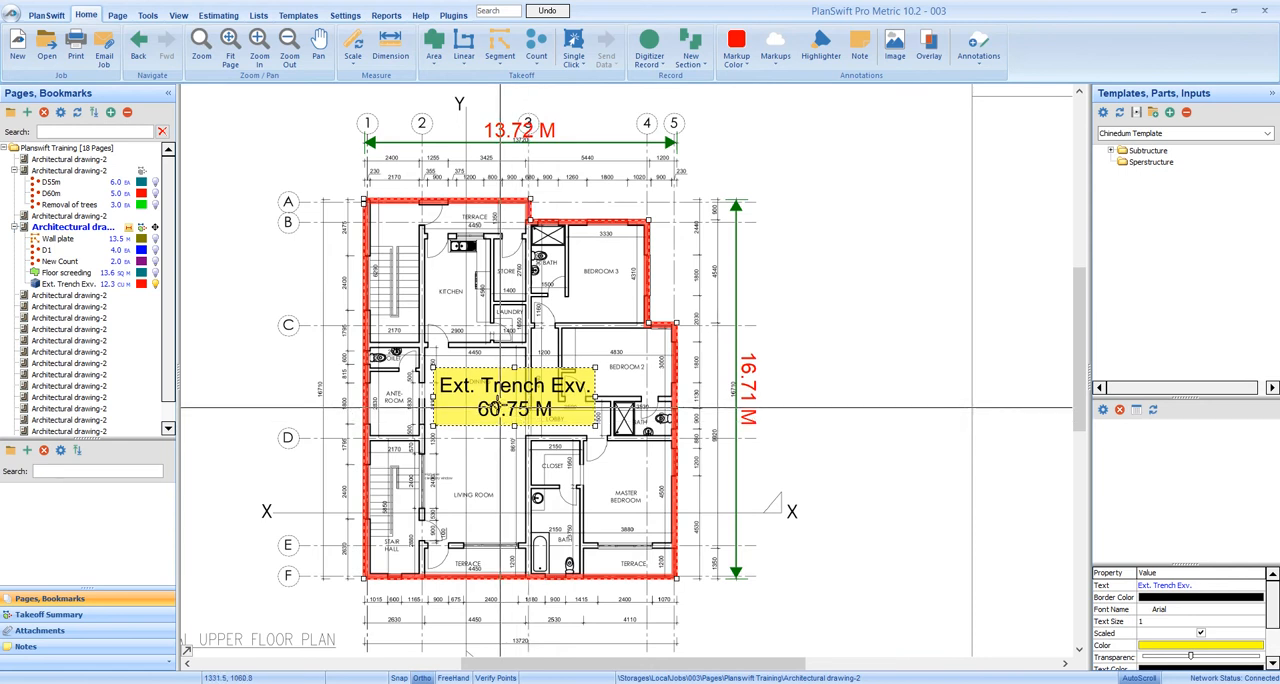
Deselect the trench label and show the takeoff legend on the drawing page
scroll(491, 420, down, 2)
scroll(489, 421, up, 1)
mouse_move(488, 420)
mouse_down()
mouse_move(608, 280)
mouse_move(722, 246)
mouse_up()
scroll(486, 424, down, 1)
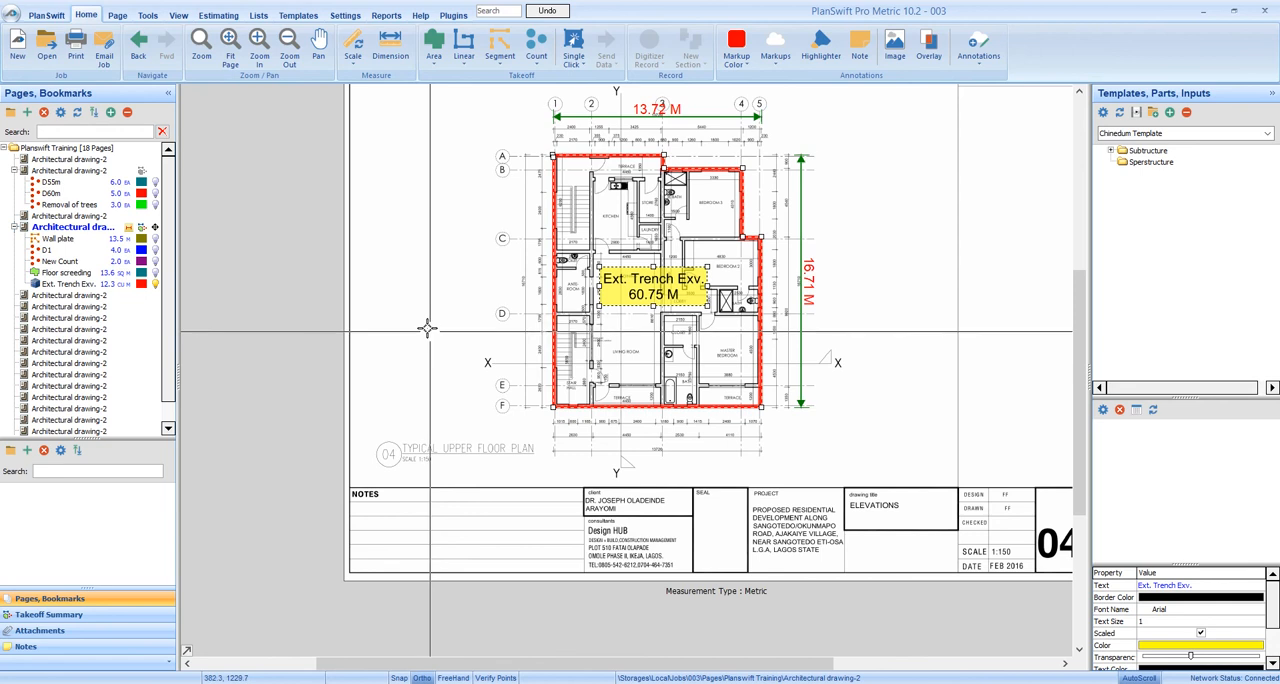
middle_click(428, 330)
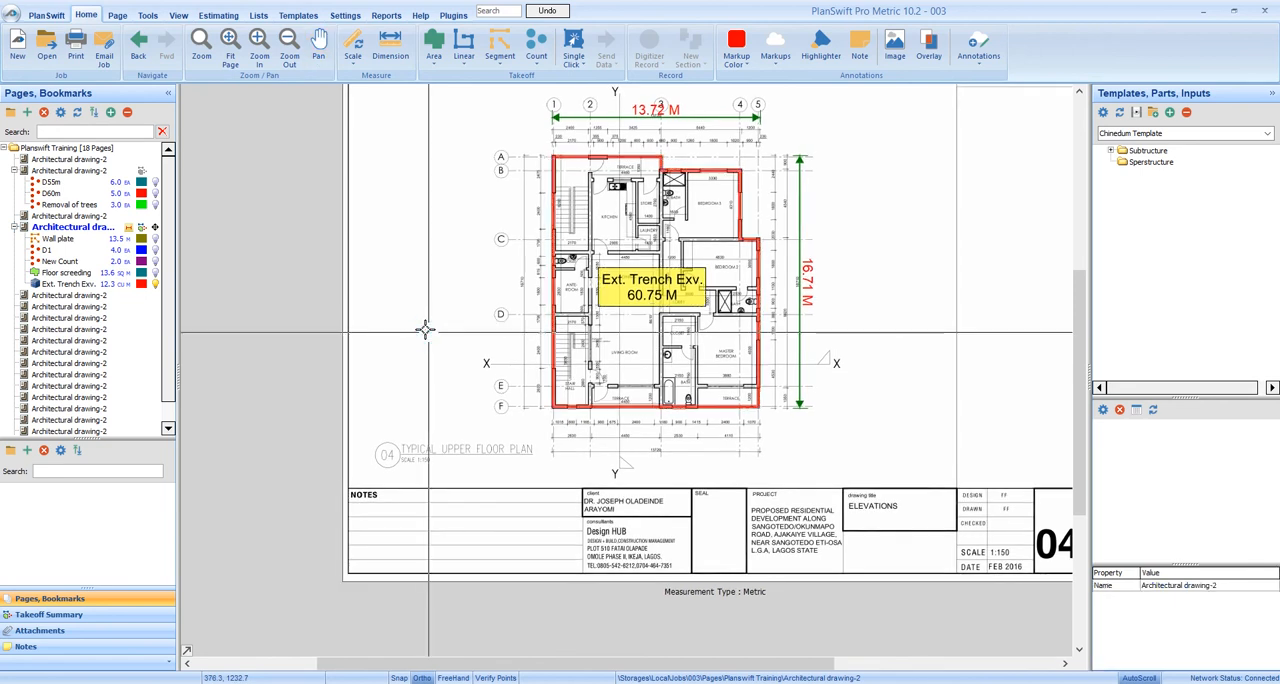
right_click(431, 348)
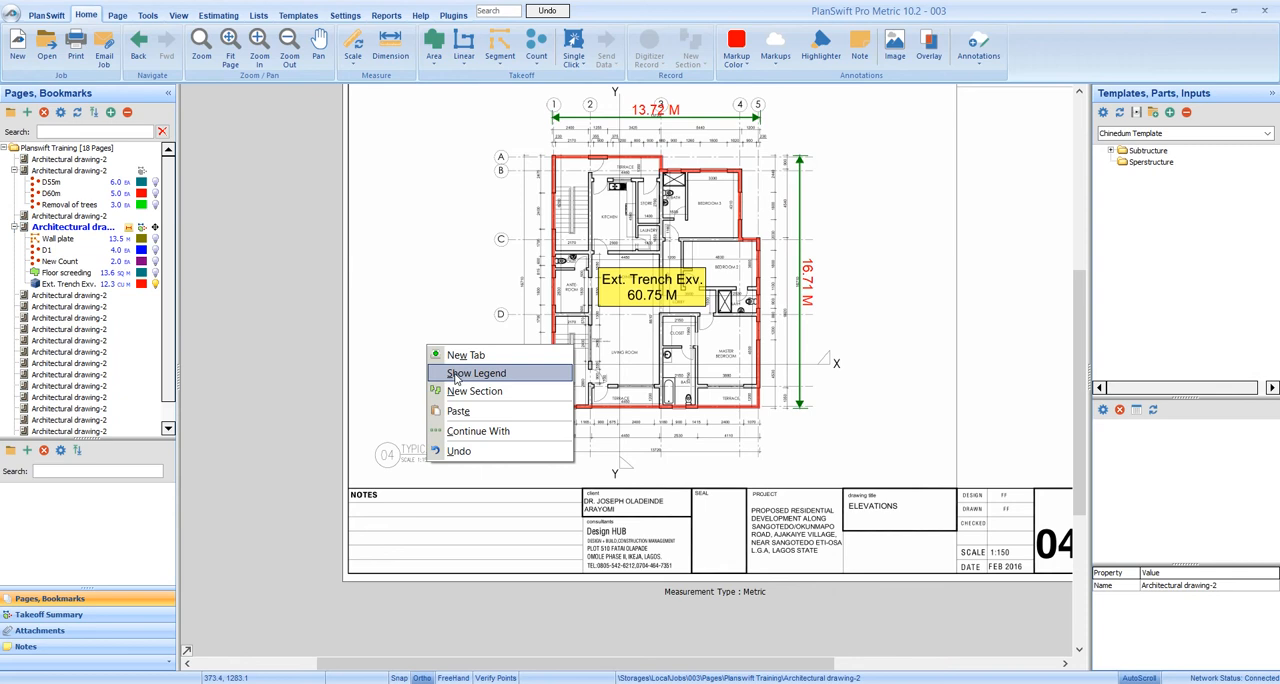
click(438, 375)
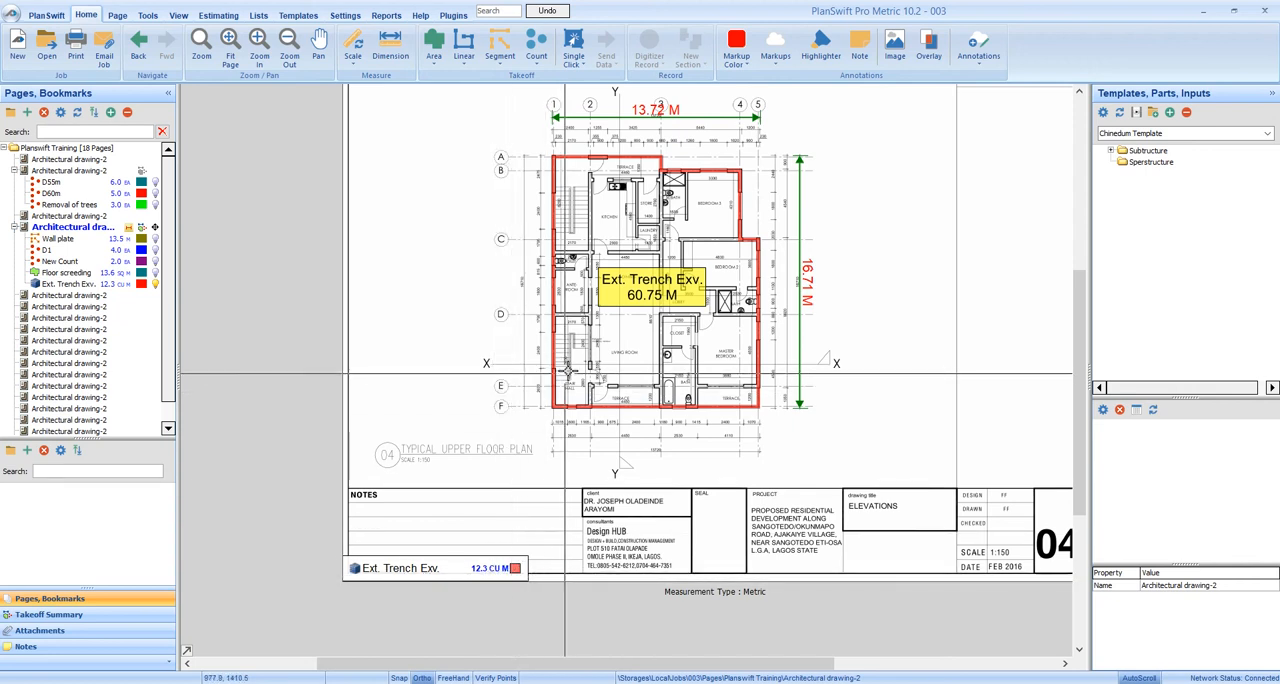
scroll(573, 375, down, 3)
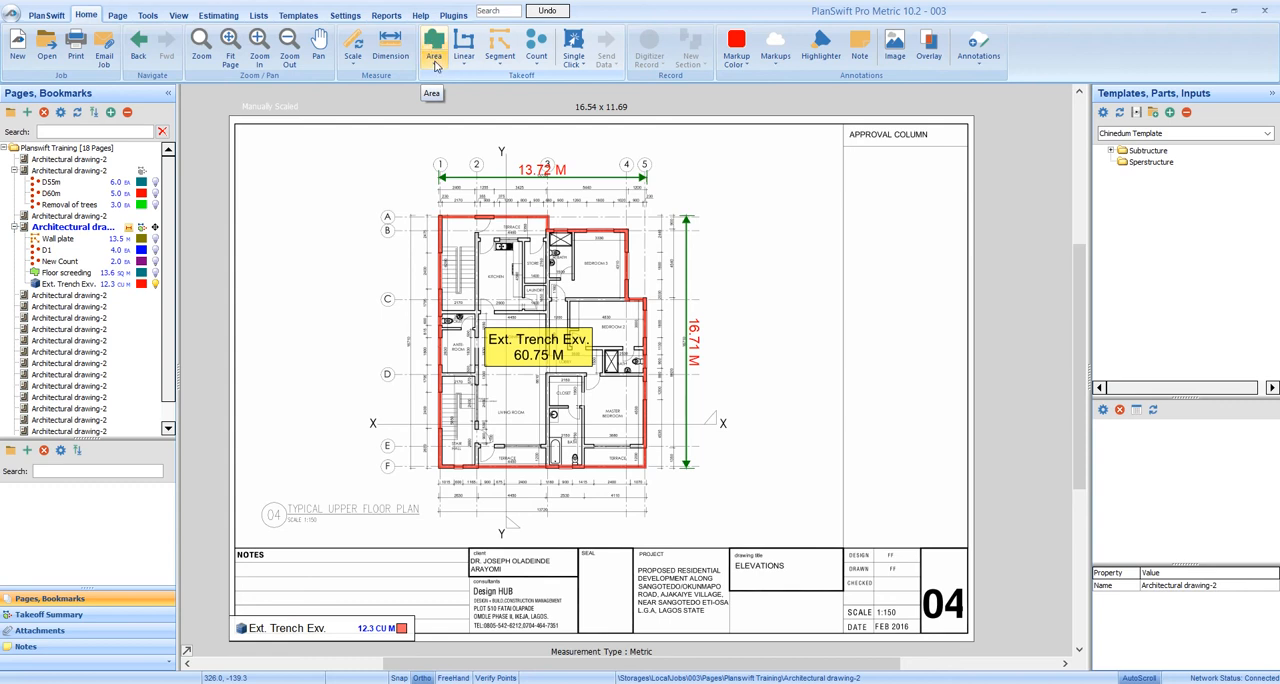
Start a Volume in Cu M area takeoff and describe what is being measured as "Upper floor"
click(435, 64)
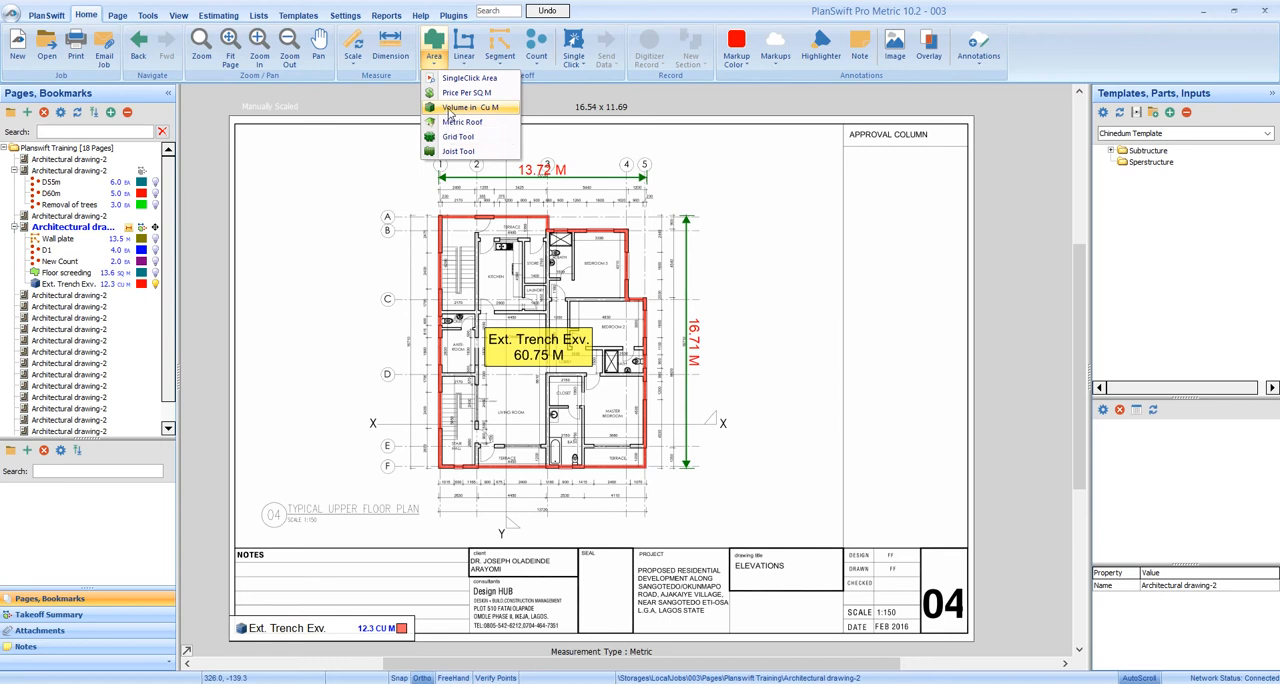
click(447, 112)
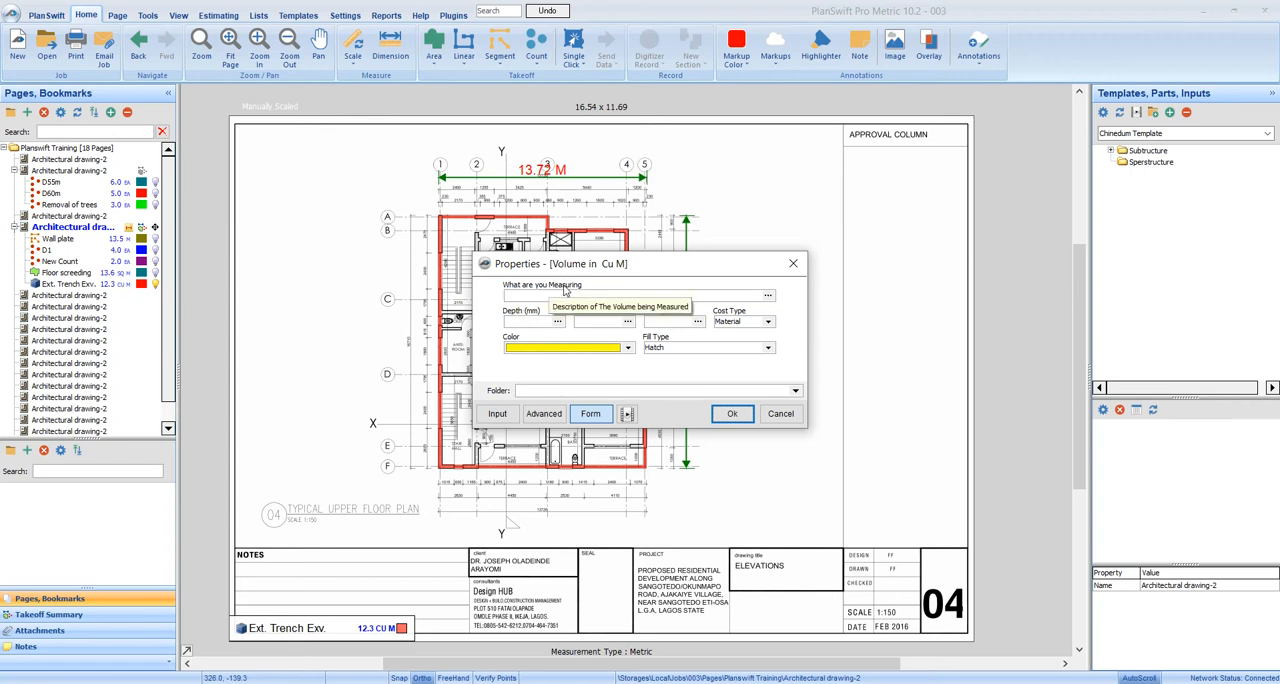
click(514, 295)
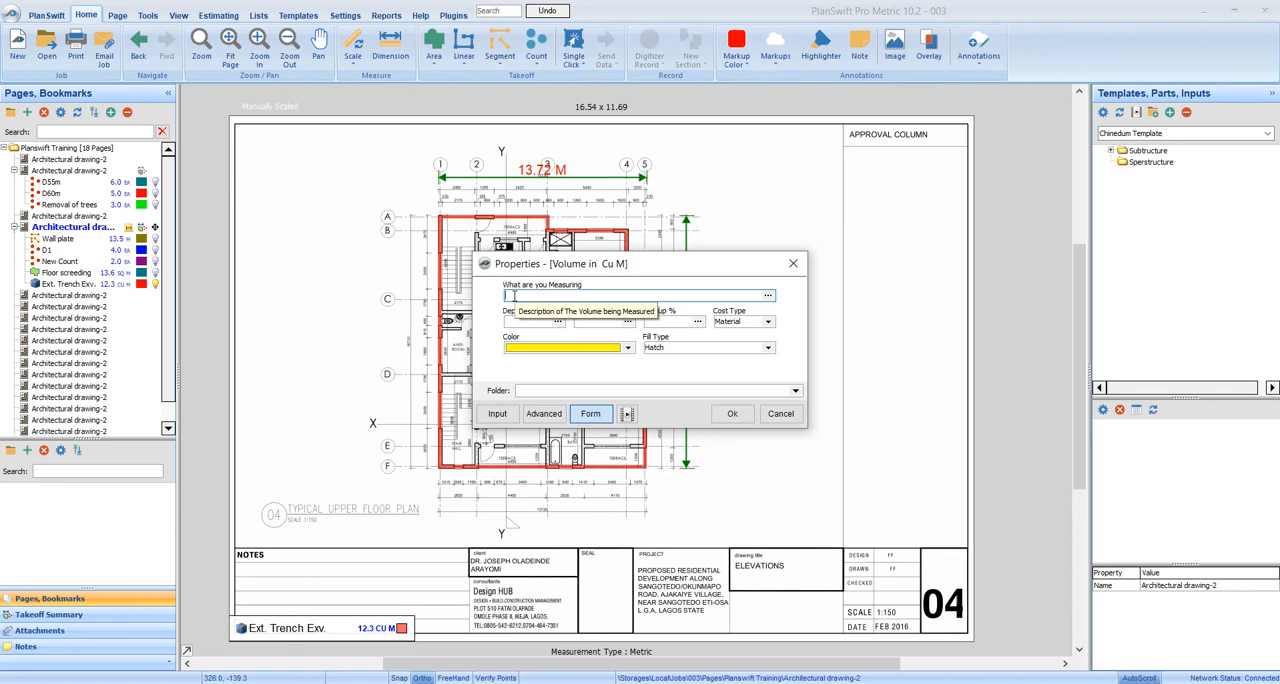
text(Upper floor)
Set the upper floor volume's depth to 150 mm and accept its properties to begin digitizing
click(521, 320)
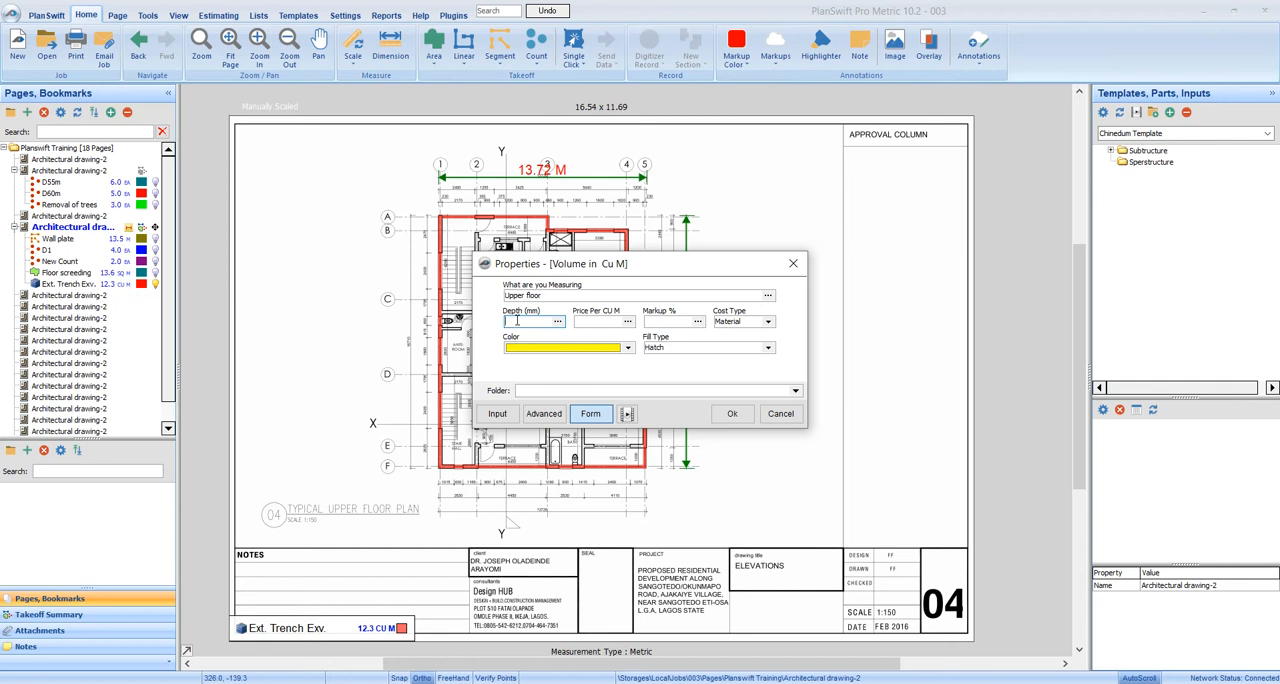
text(15)
click(655, 321)
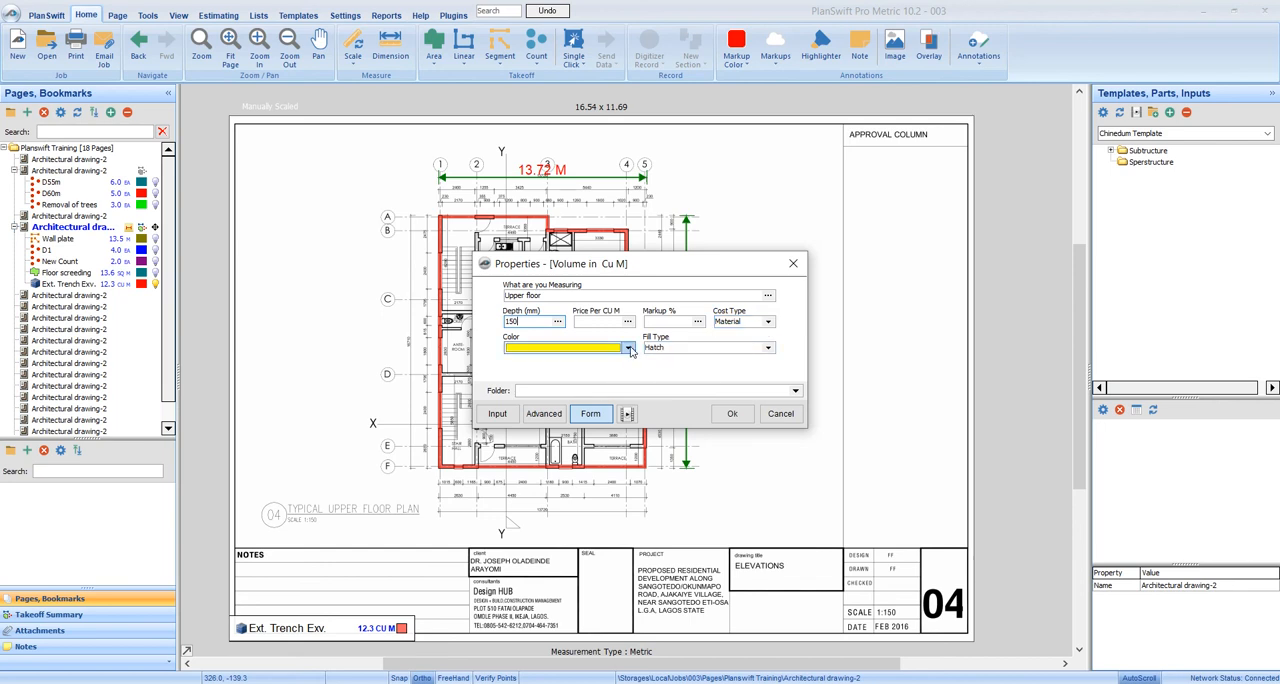
click(733, 414)
Hide the external trench takeoff so the plan's outer walls are clear for tracing
click(364, 223)
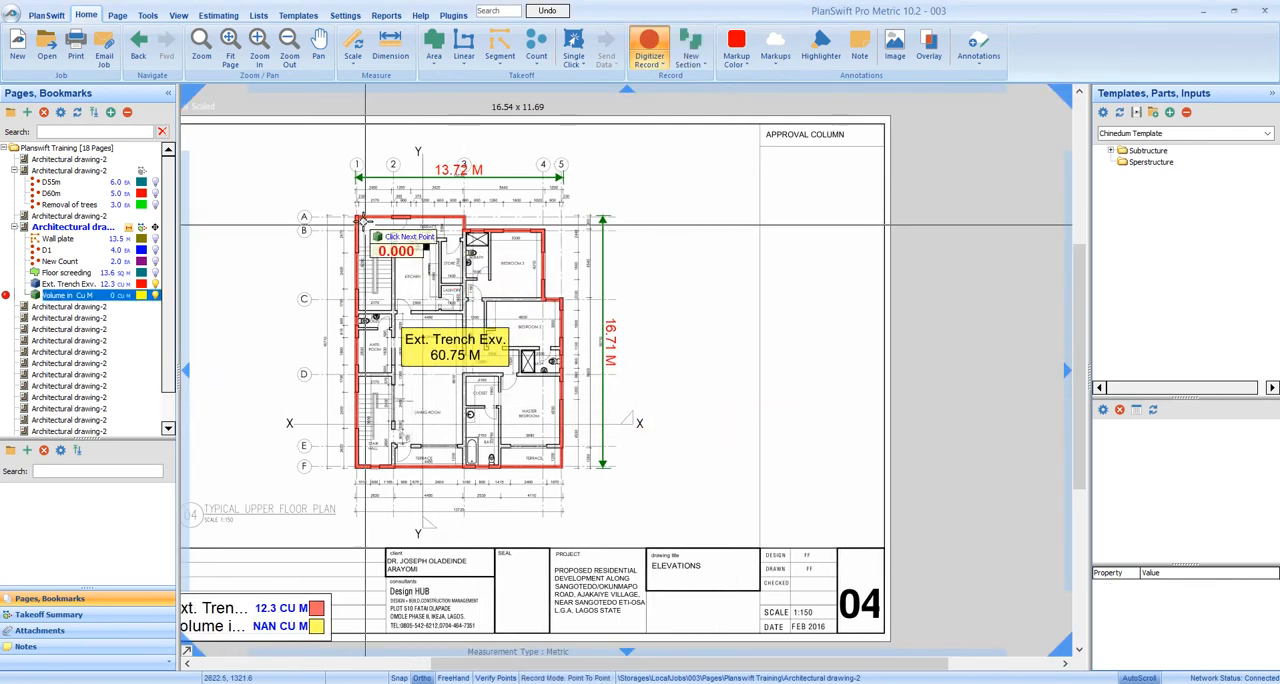
scroll(366, 224, up, 2)
scroll(368, 224, up, 2)
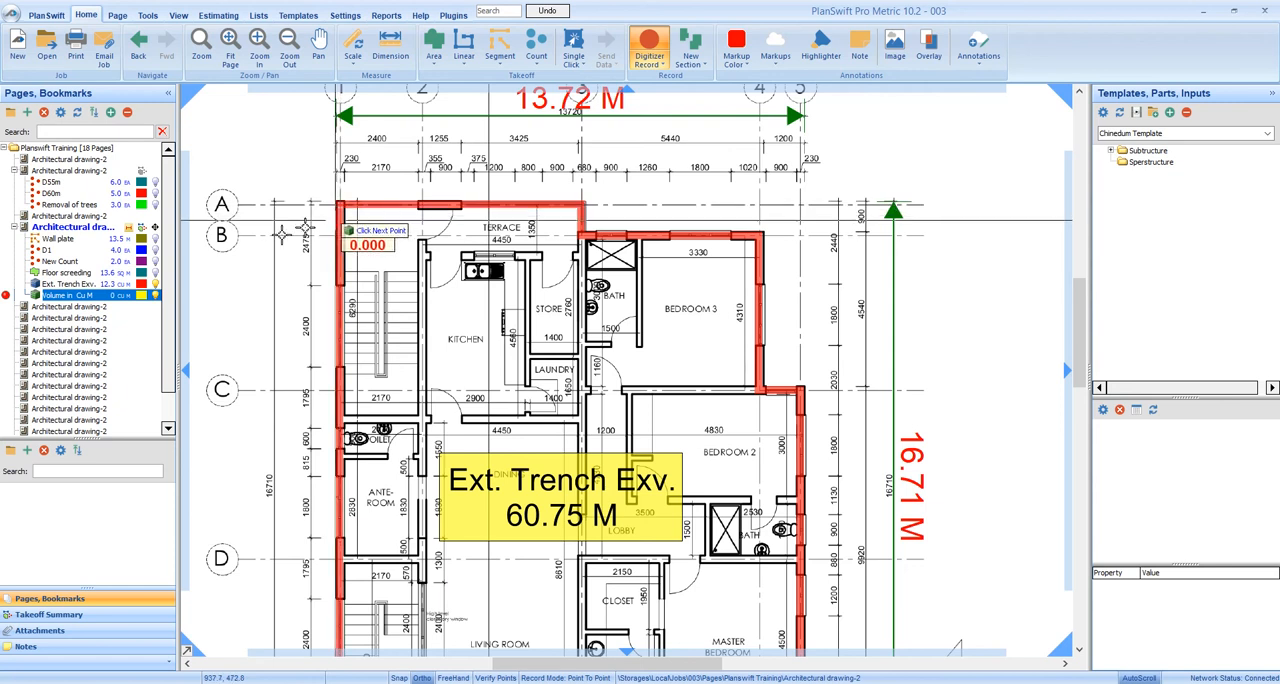
click(156, 285)
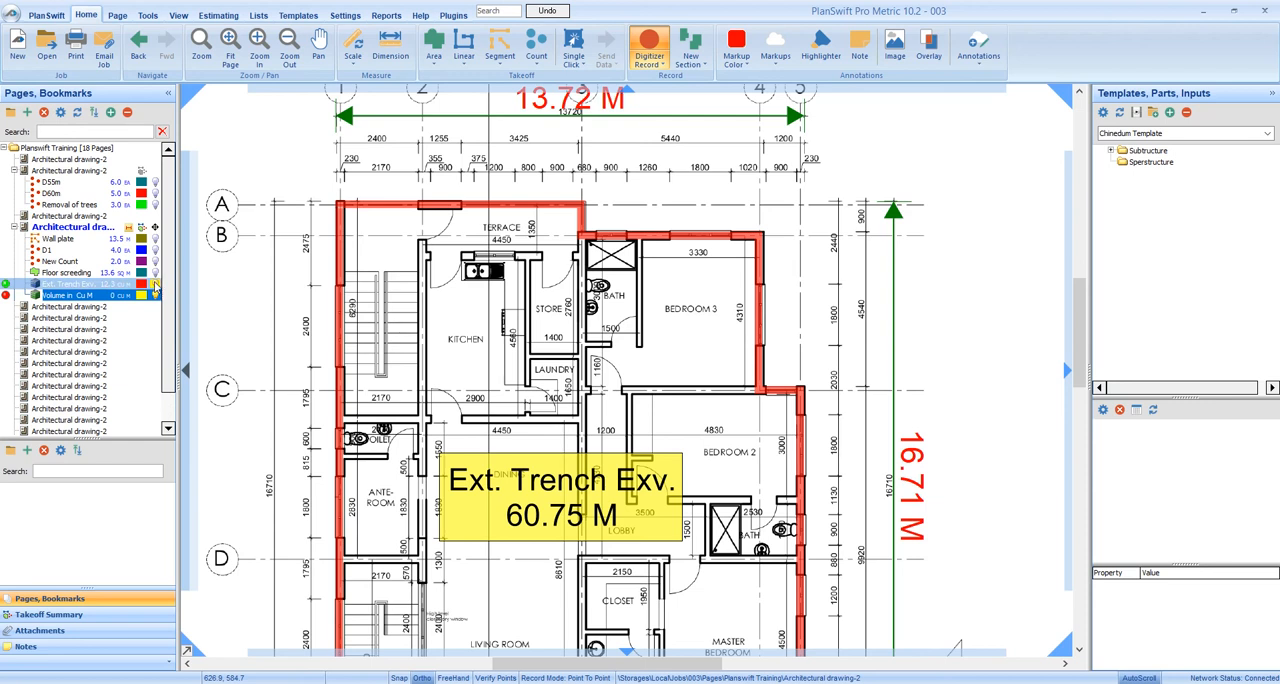
click(155, 286)
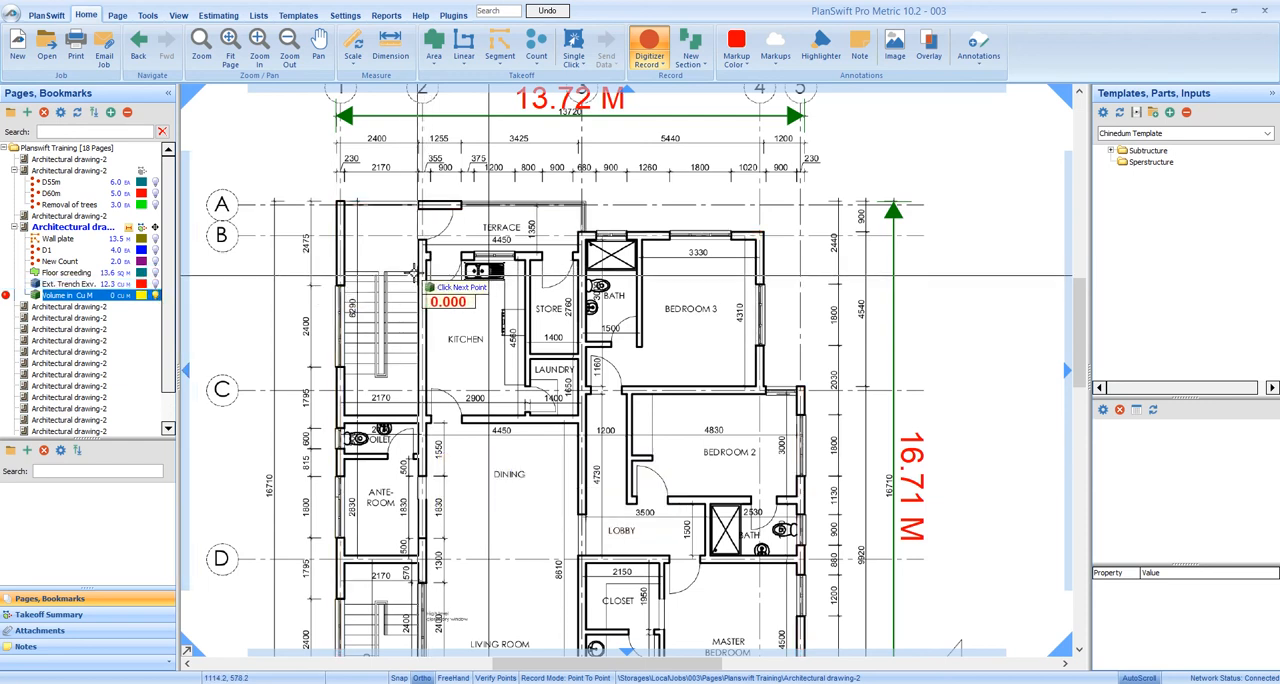
Trace the floor volume from the outer corner at grid A-1: about 7.3 m along the terrace, down to grid B, and about 5.2 m along Bedroom 3
scroll(422, 274, down, 2)
drag(436, 263, 467, 220)
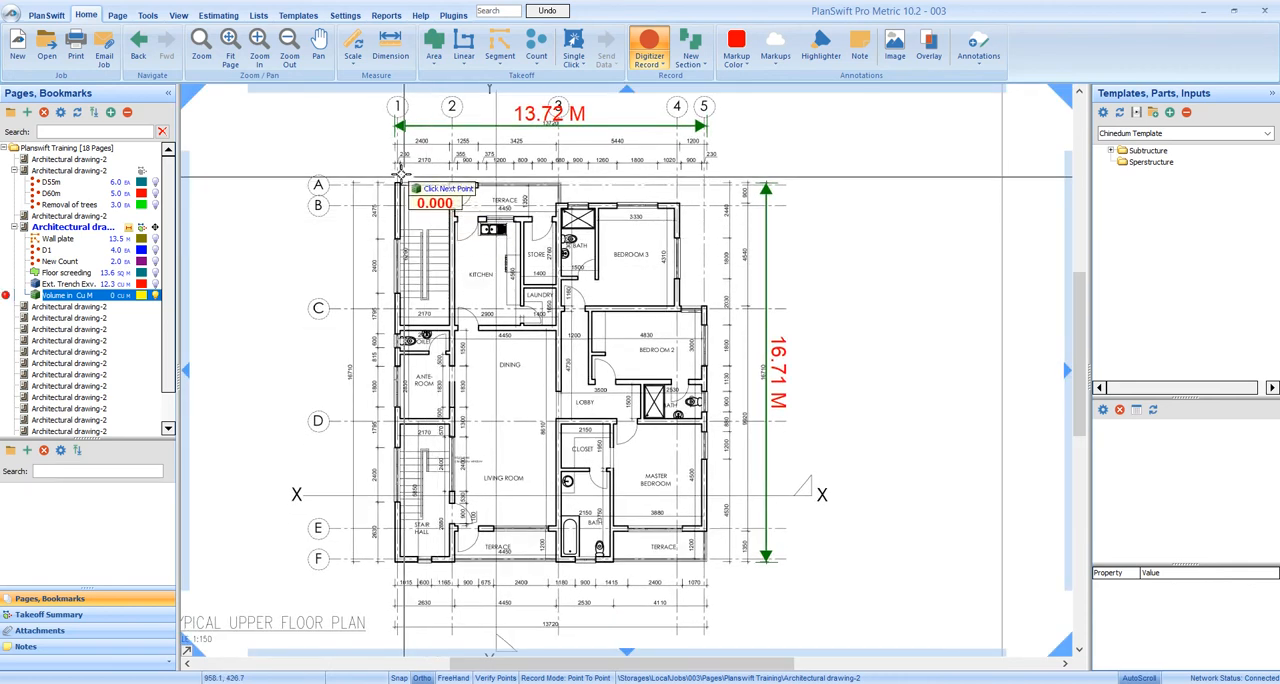
scroll(397, 180, up, 2)
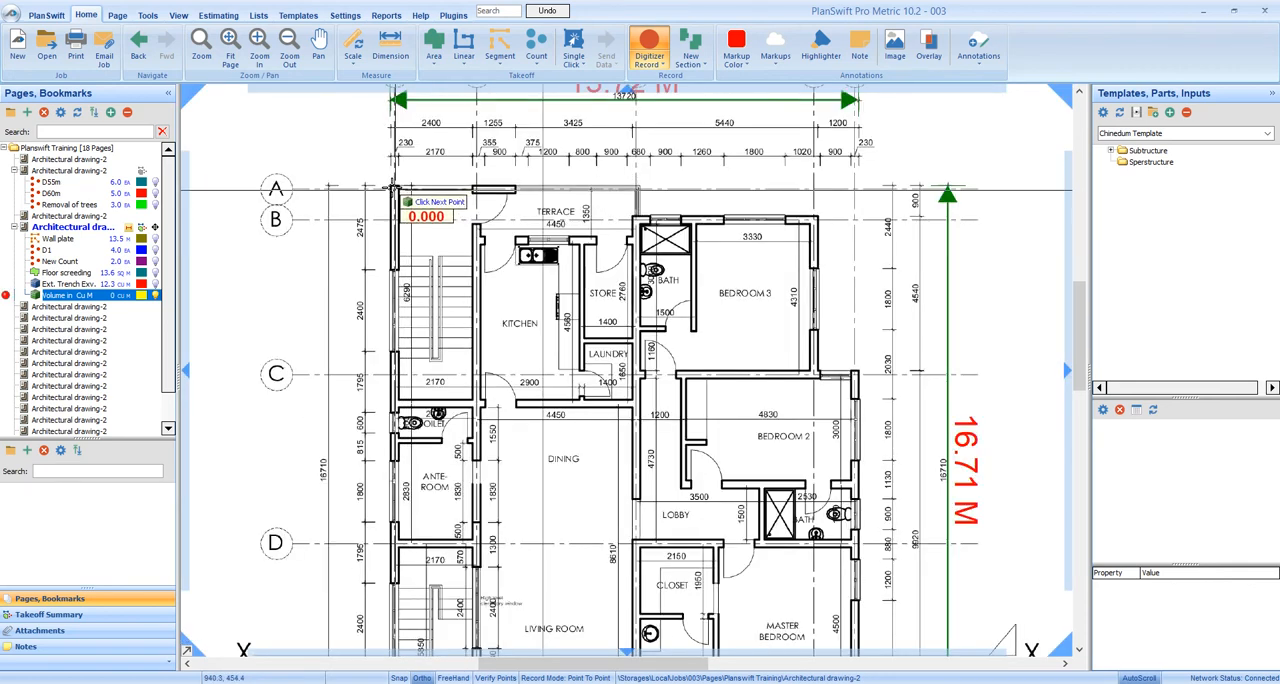
scroll(392, 186, up, 2)
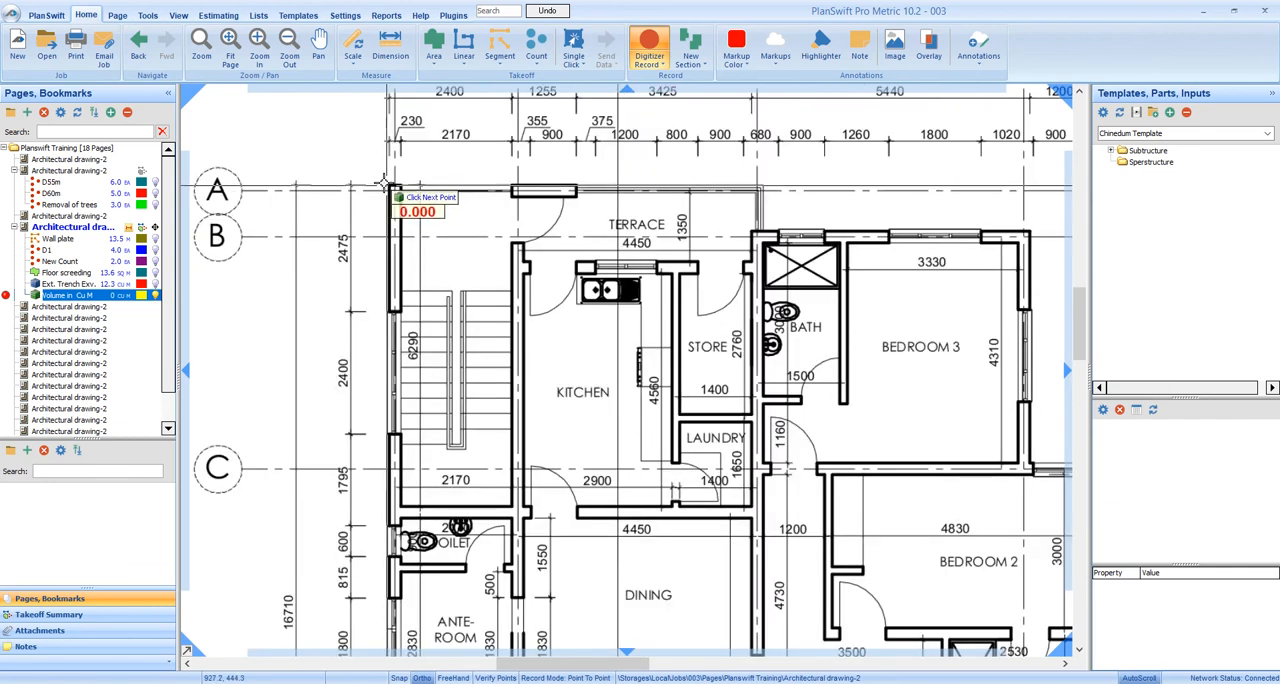
scroll(388, 183, up, 1)
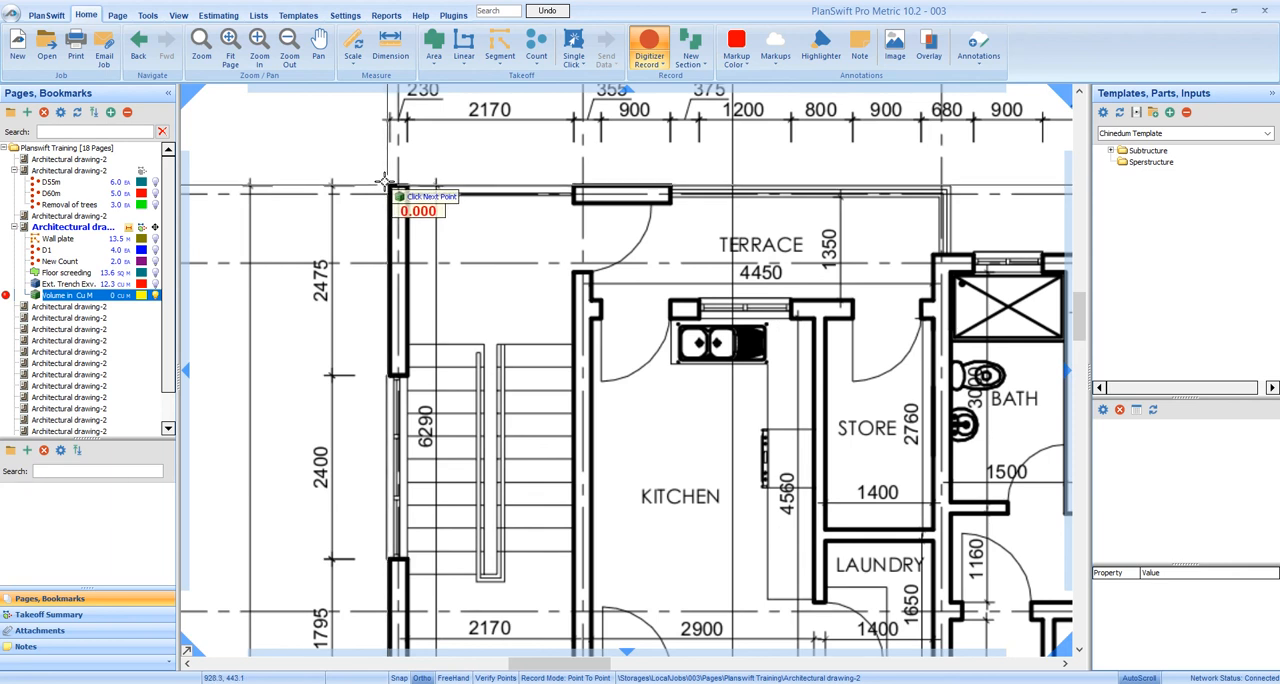
click(949, 186)
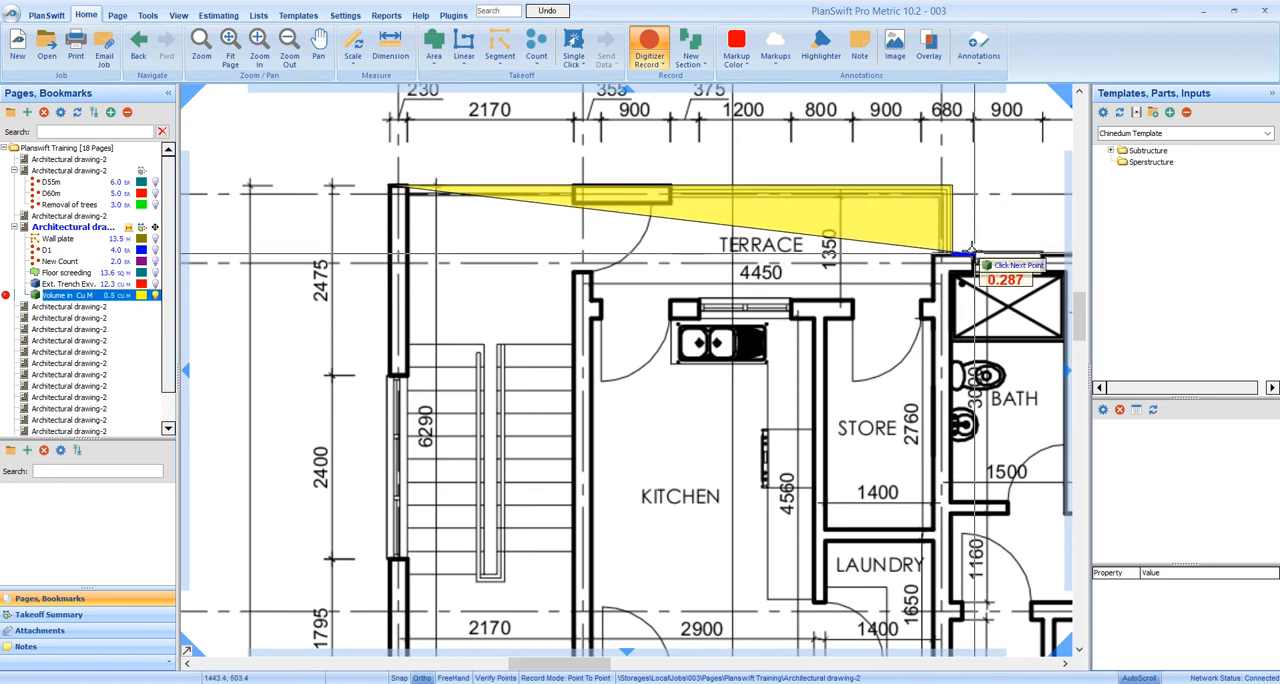
scroll(949, 252, down, 4)
drag(943, 256, 826, 243)
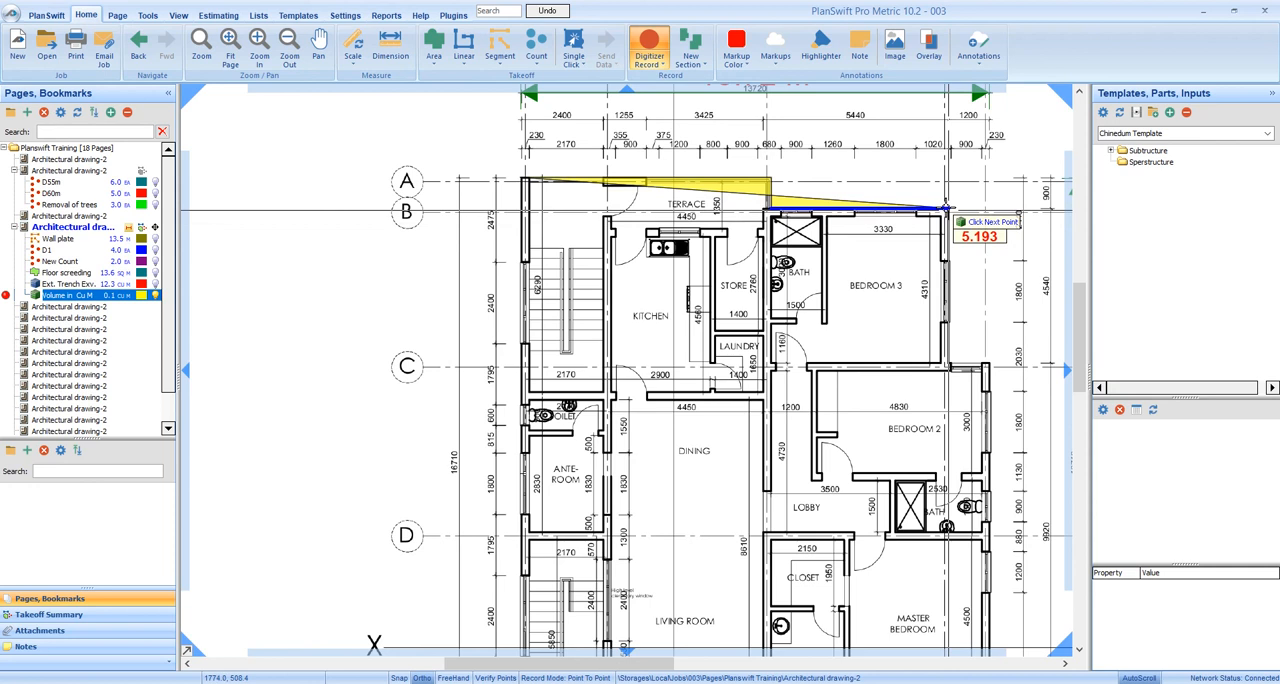
click(946, 209)
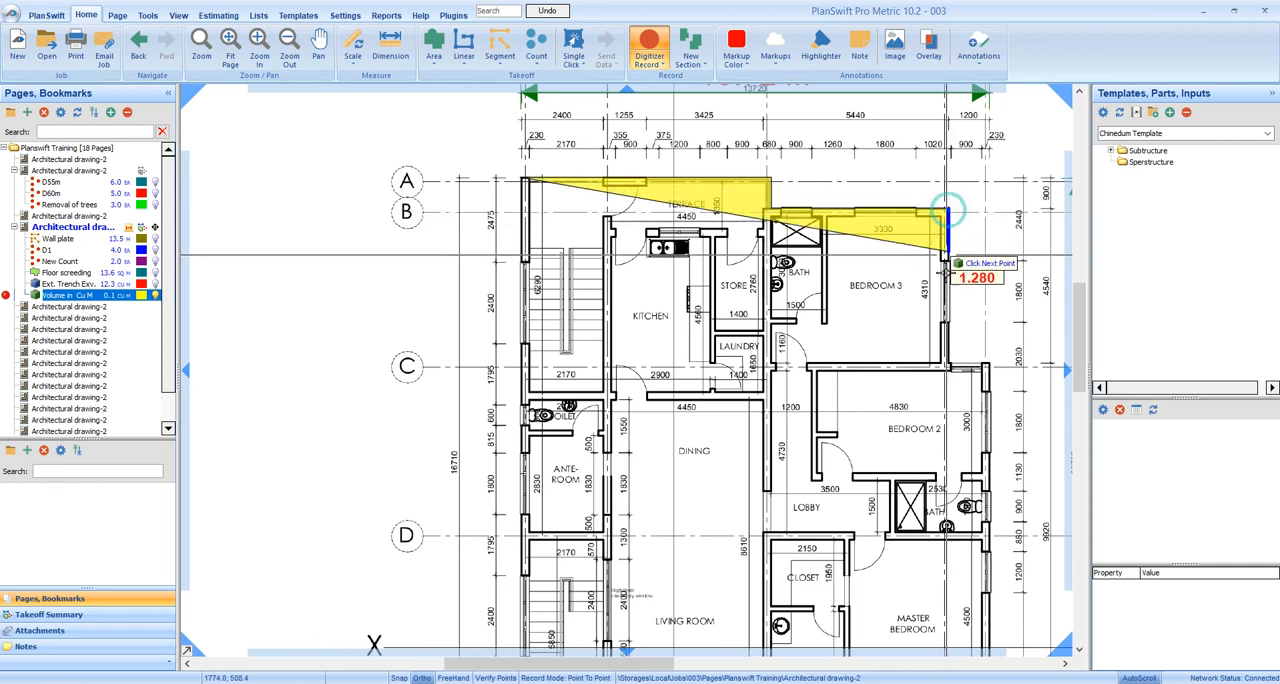
Continue the floor outline about 4.6 m down to grid C, about 1.2 m out to grid 5, and about 11.3 m down to grid F
click(946, 362)
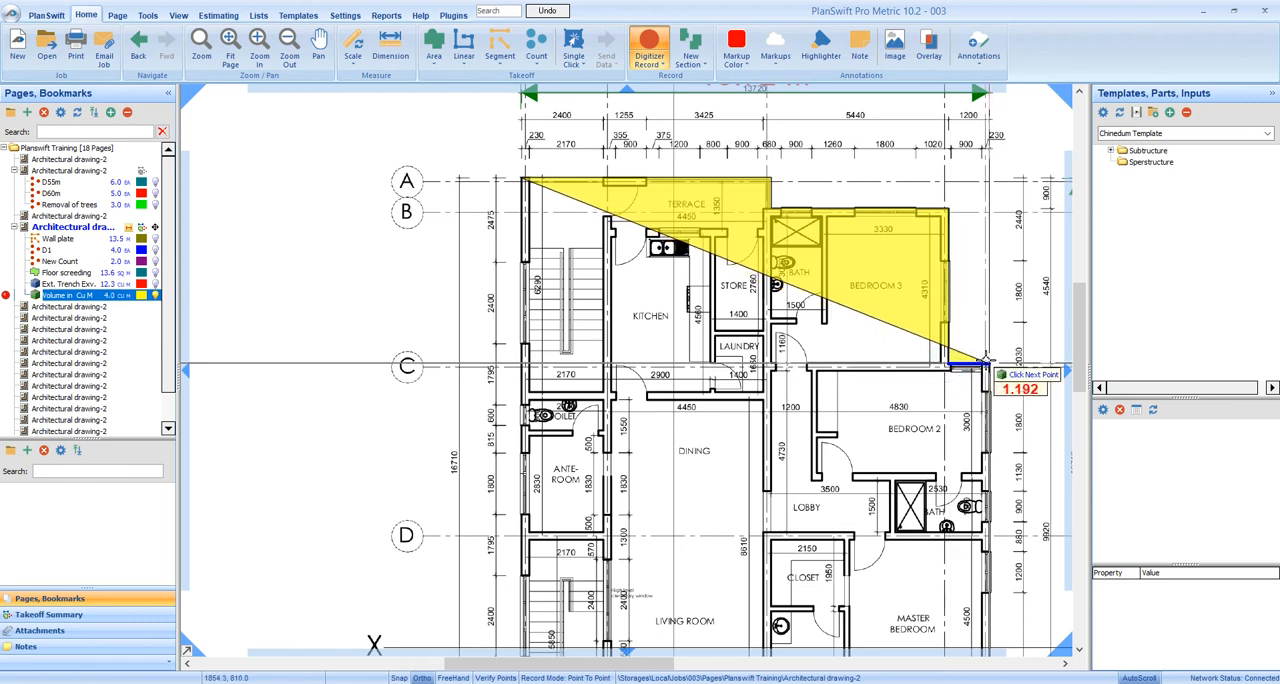
scroll(924, 507, down, 3)
scroll(924, 507, up, 3)
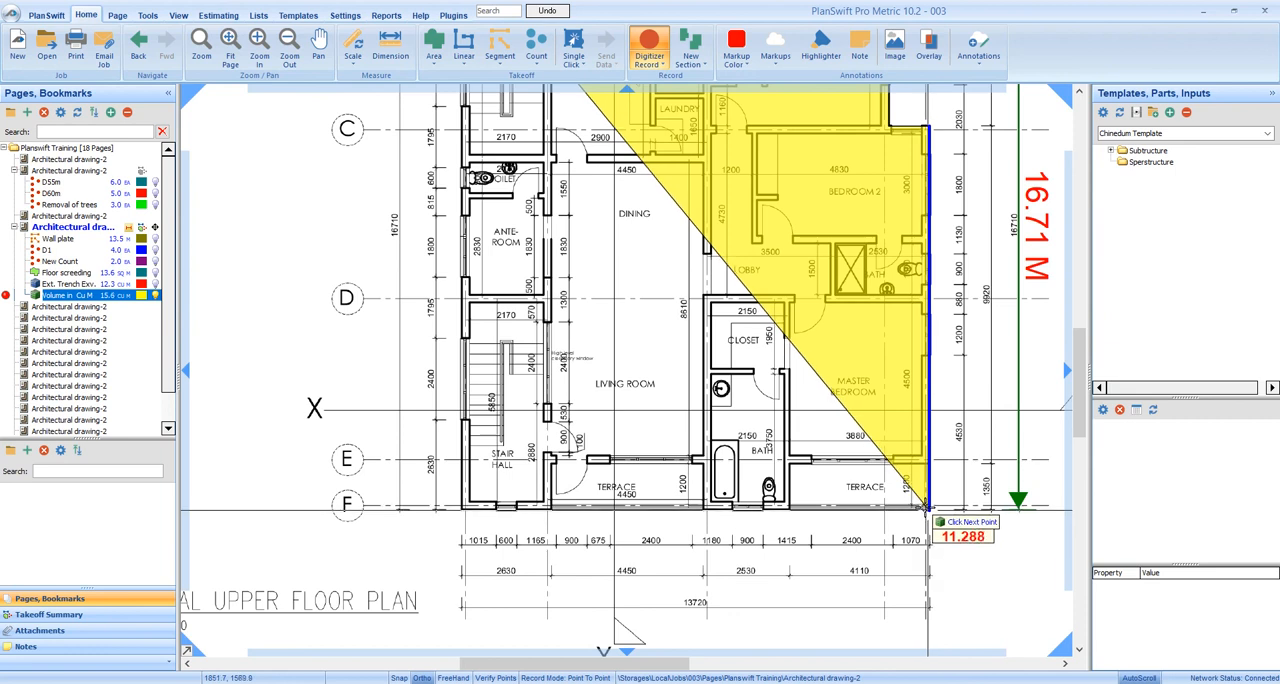
click(926, 508)
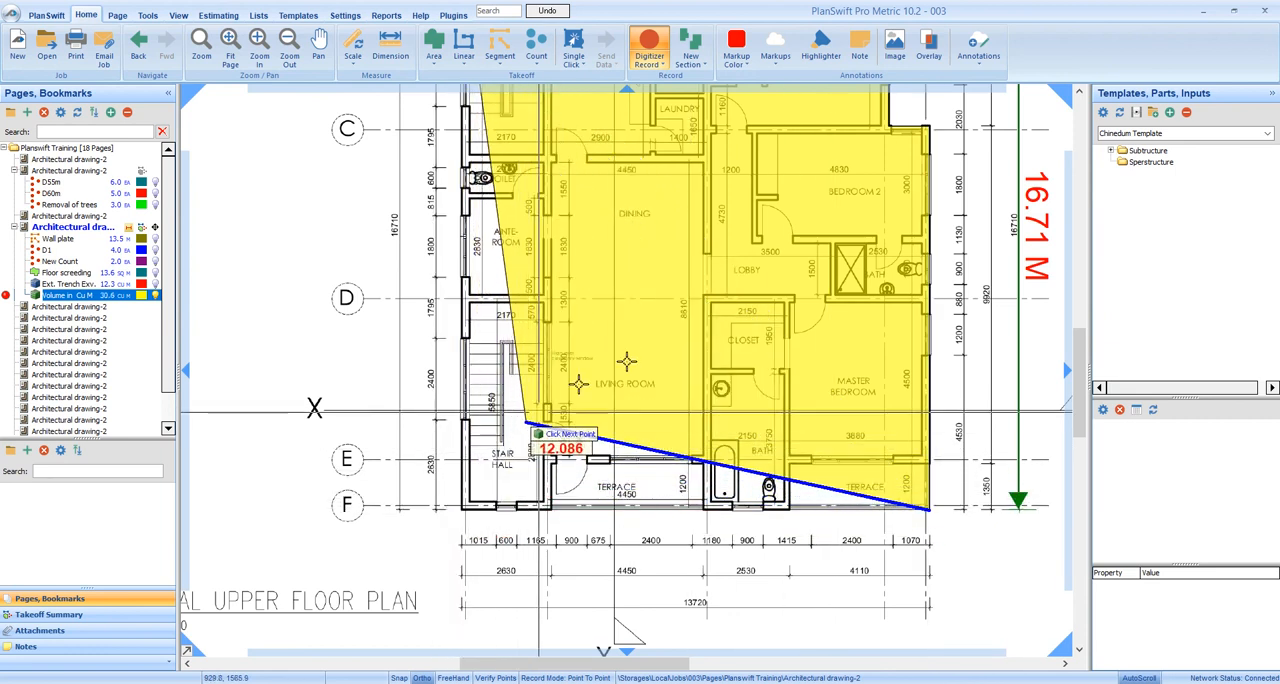
Complete the floor outline about 13.7 m along grid F to the stair hall's outer corner and stop digitizing
drag(537, 381, 587, 468)
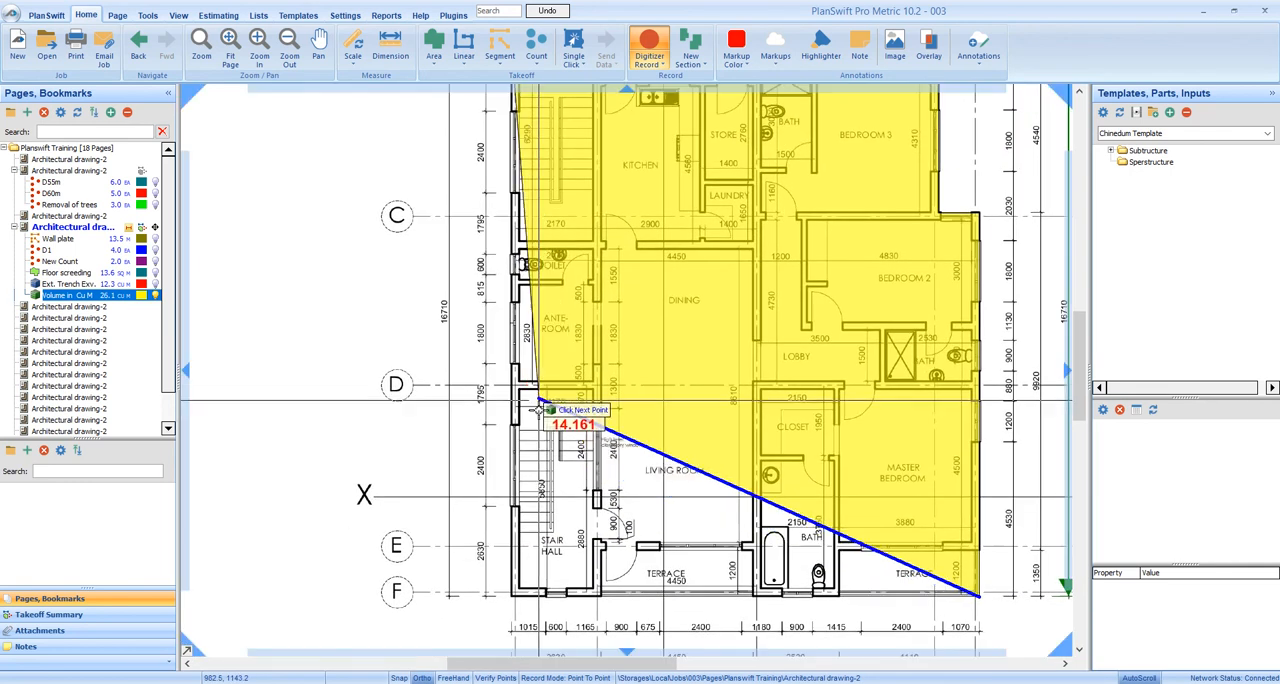
scroll(541, 427, down, 3)
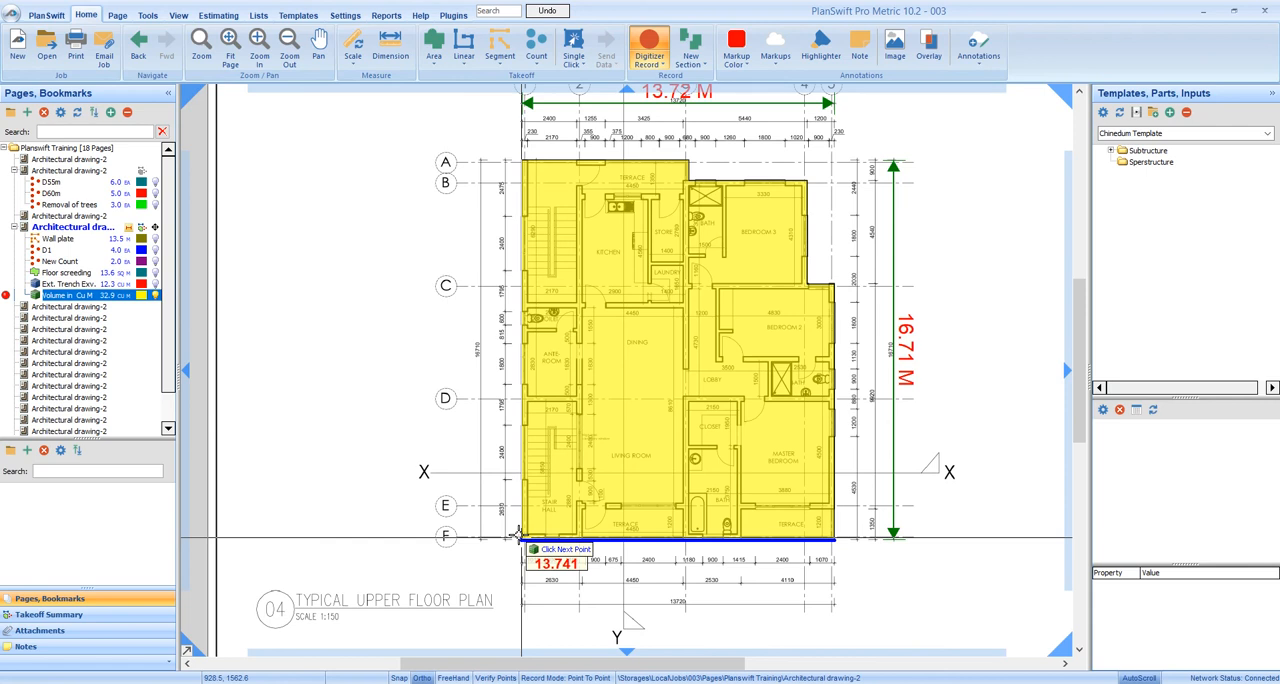
click(519, 158)
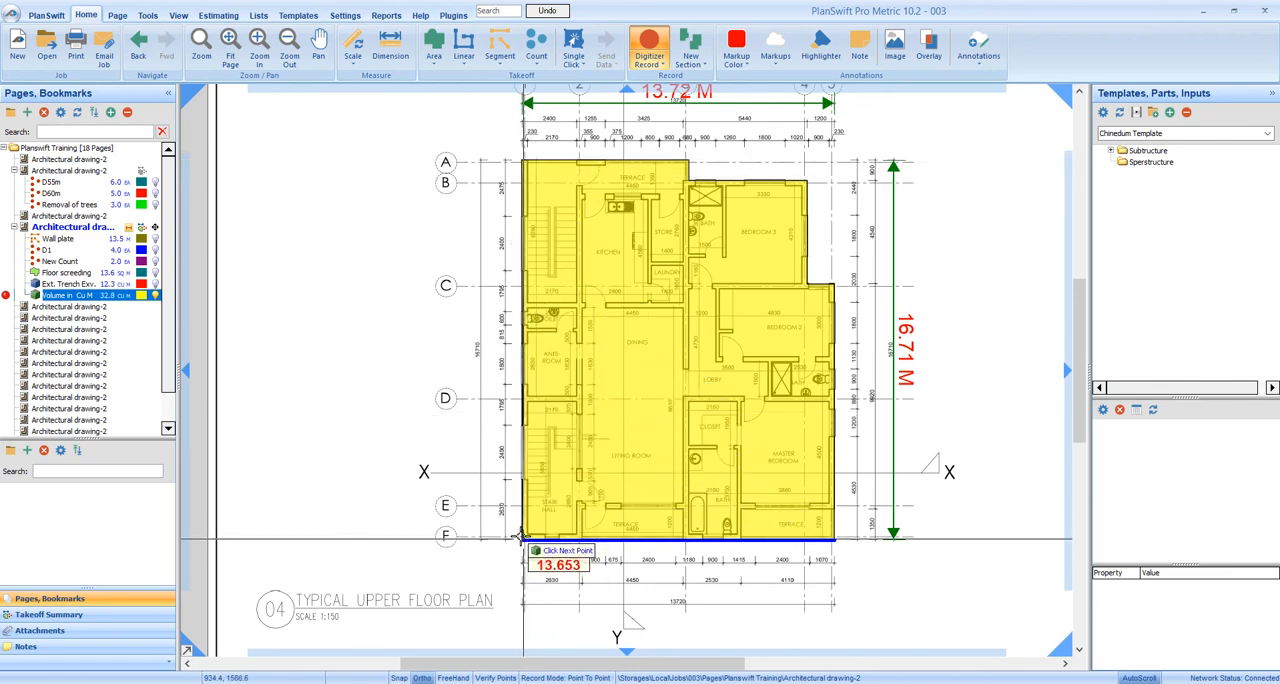
scroll(519, 540, up, 2)
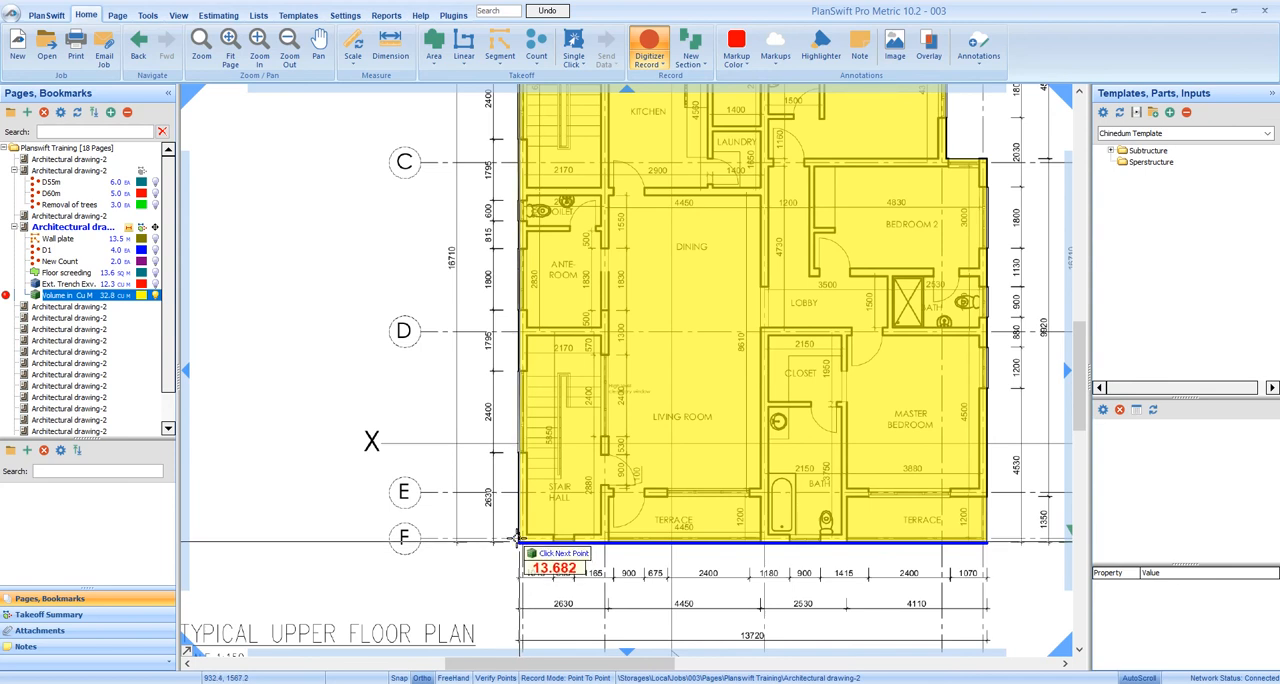
click(519, 540)
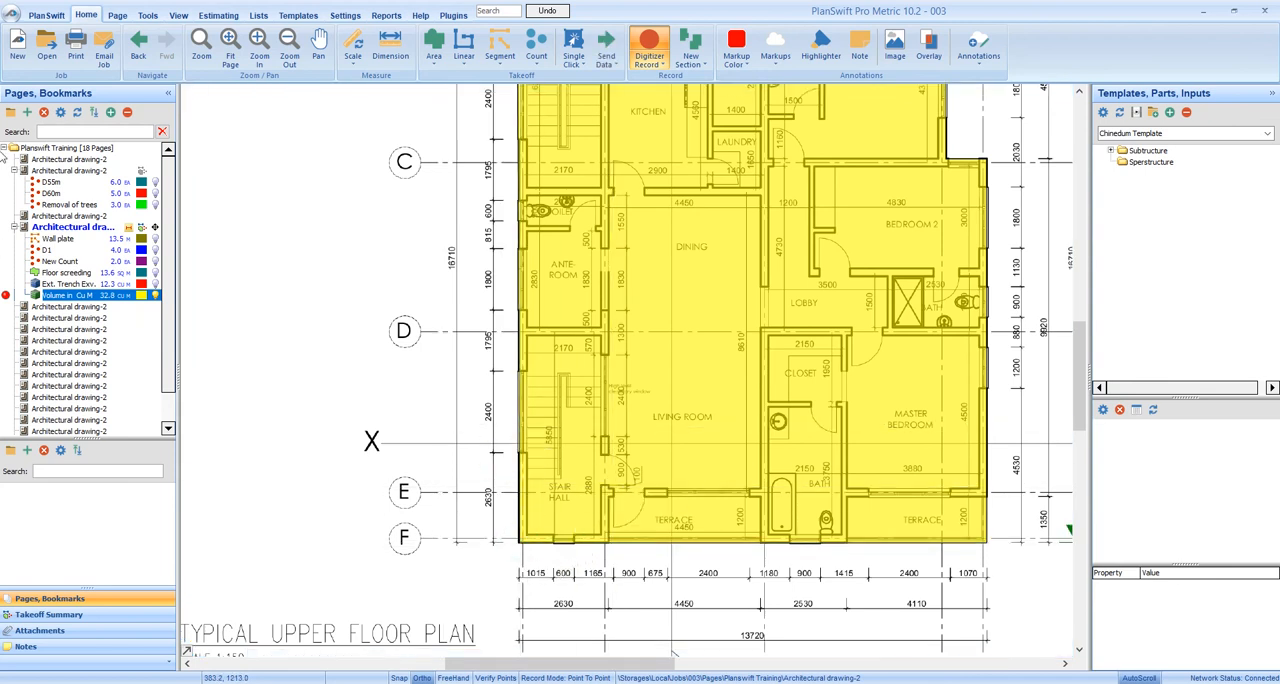
right_click(697, 292)
click(722, 318)
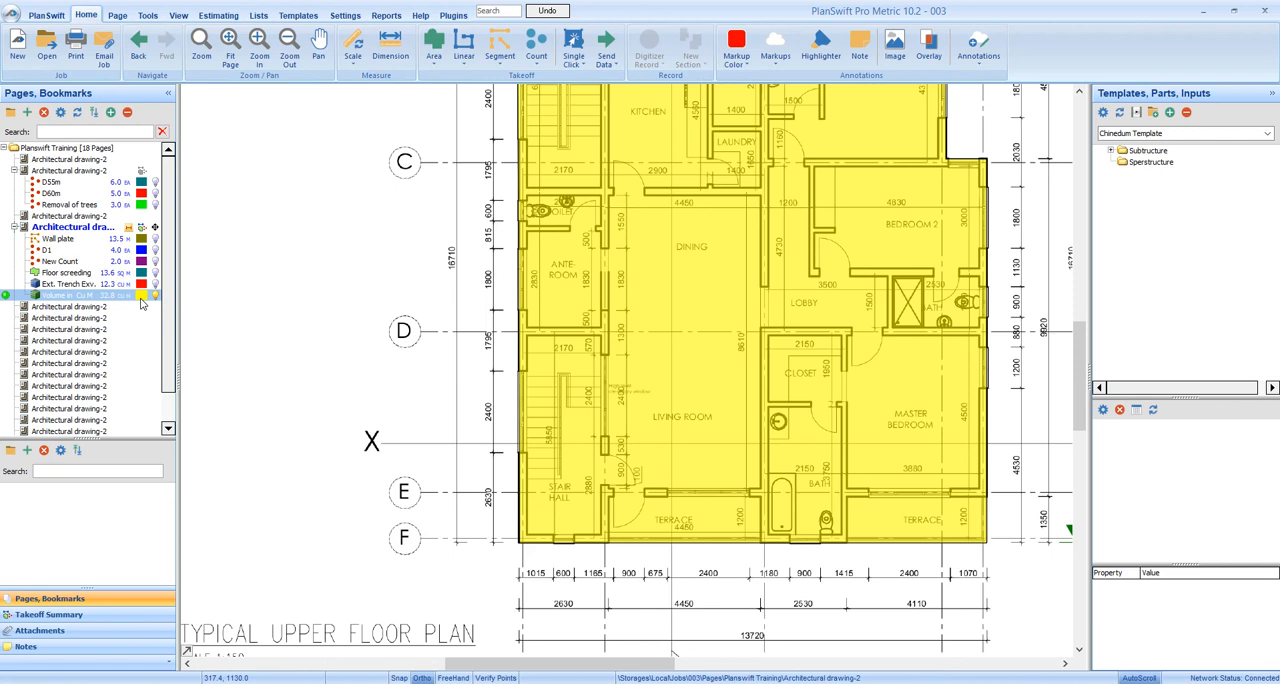
Select the upper floor volume takeoff and show its label on the plan
click(108, 296)
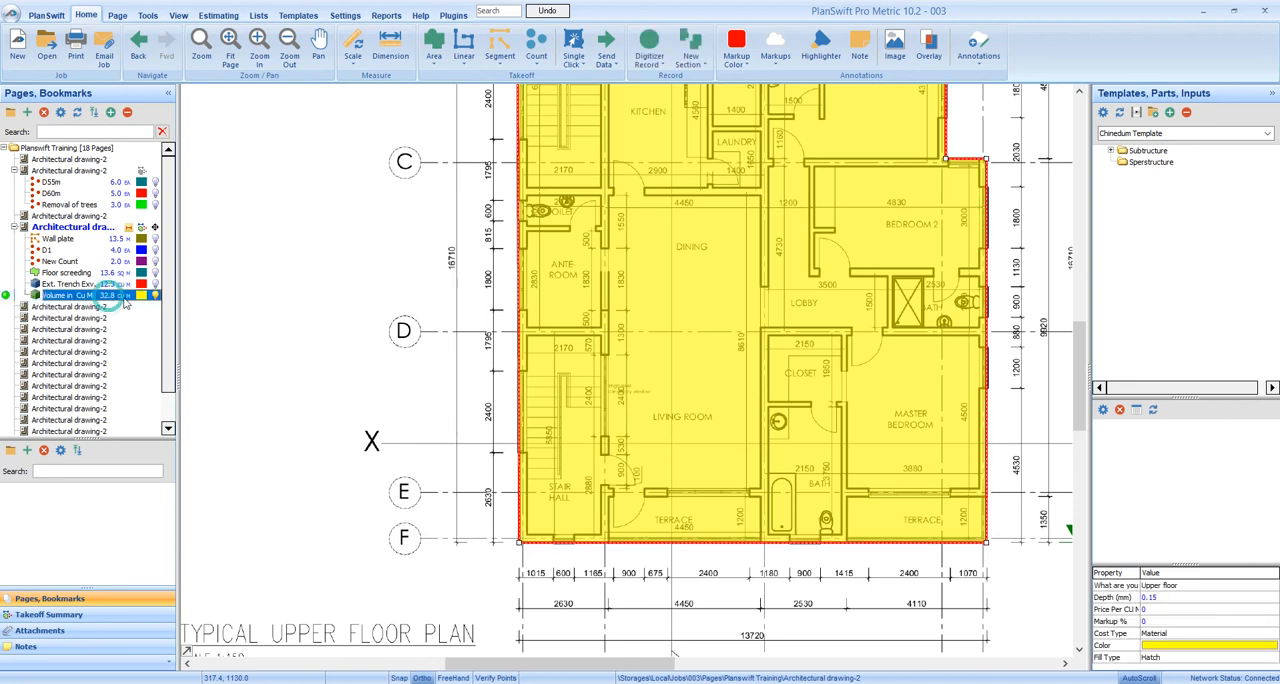
scroll(676, 283, down, 2)
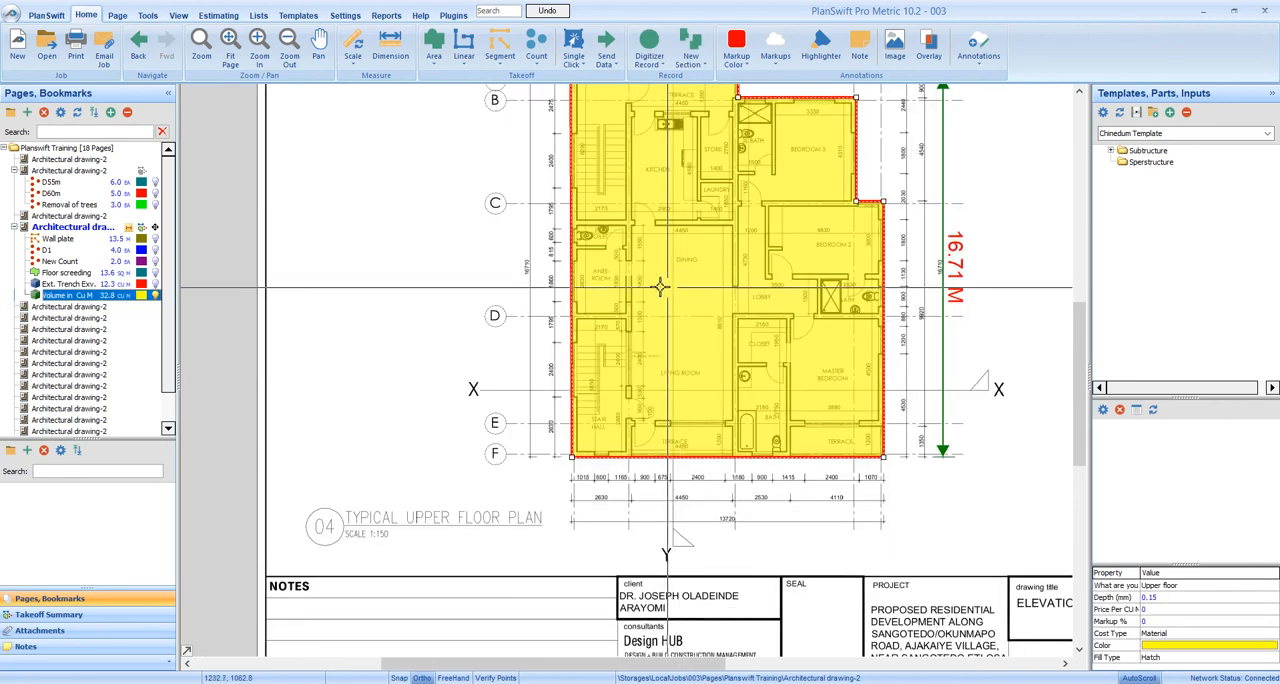
drag(629, 297, 567, 317)
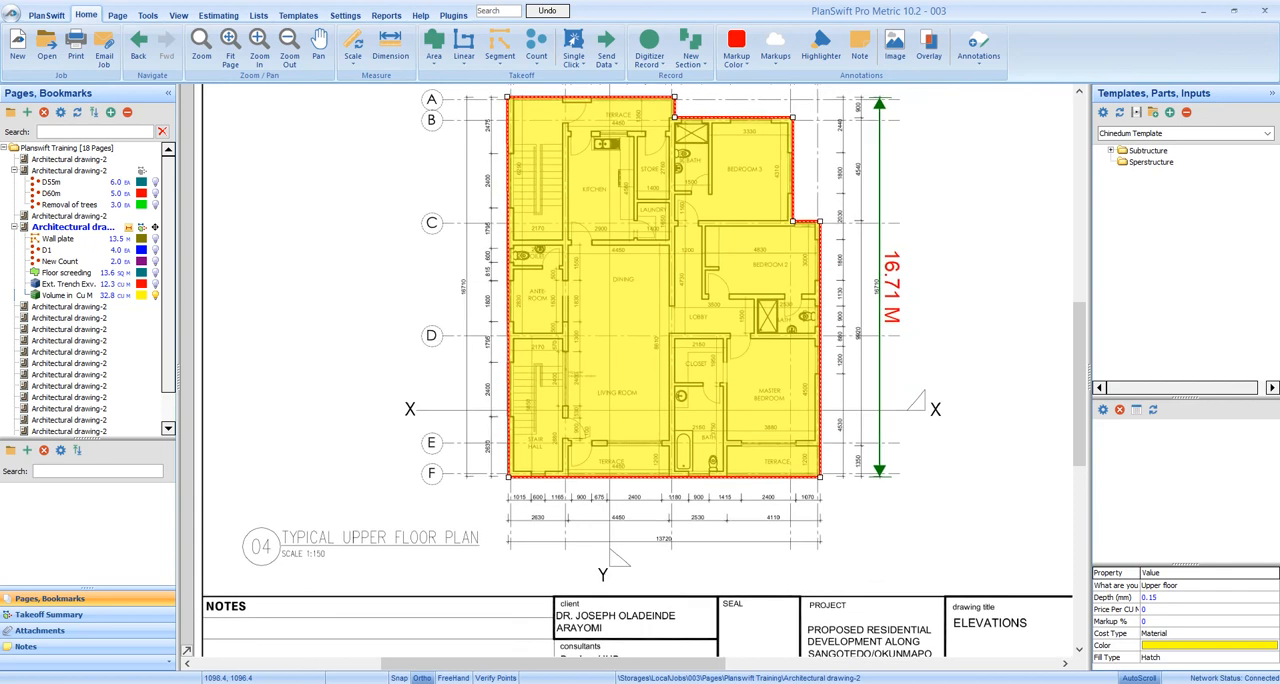
right_click(608, 290)
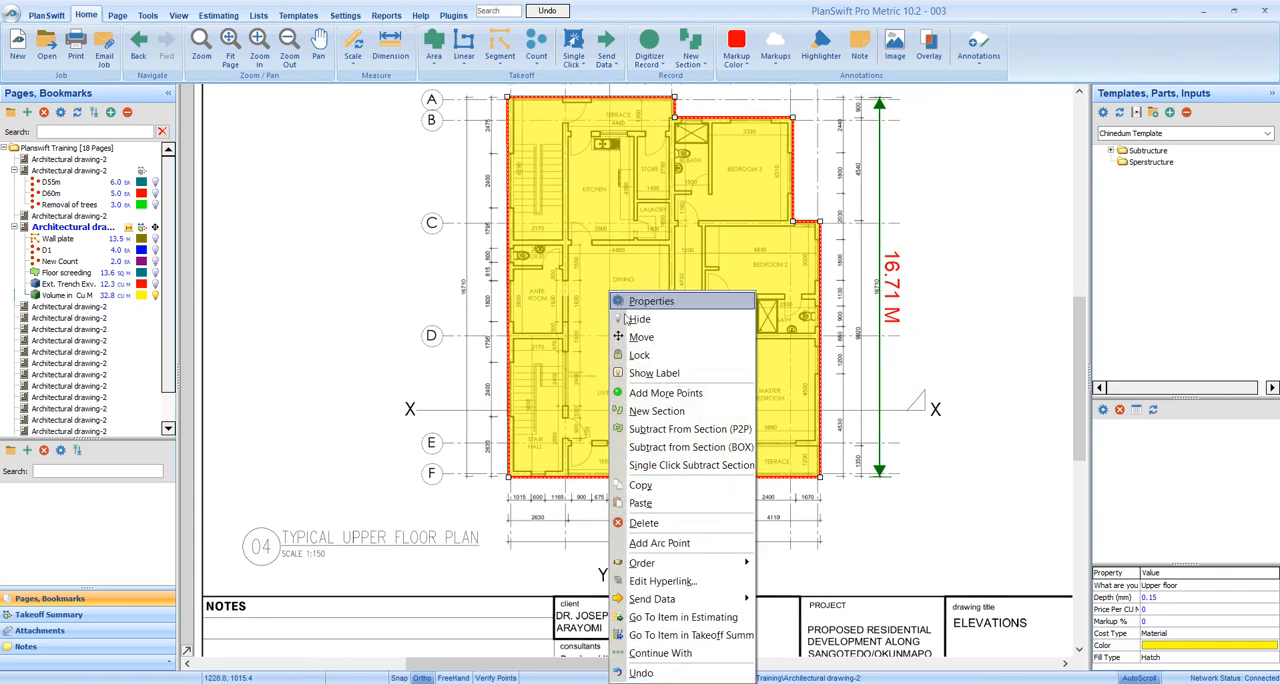
click(648, 372)
scroll(535, 355, down, 2)
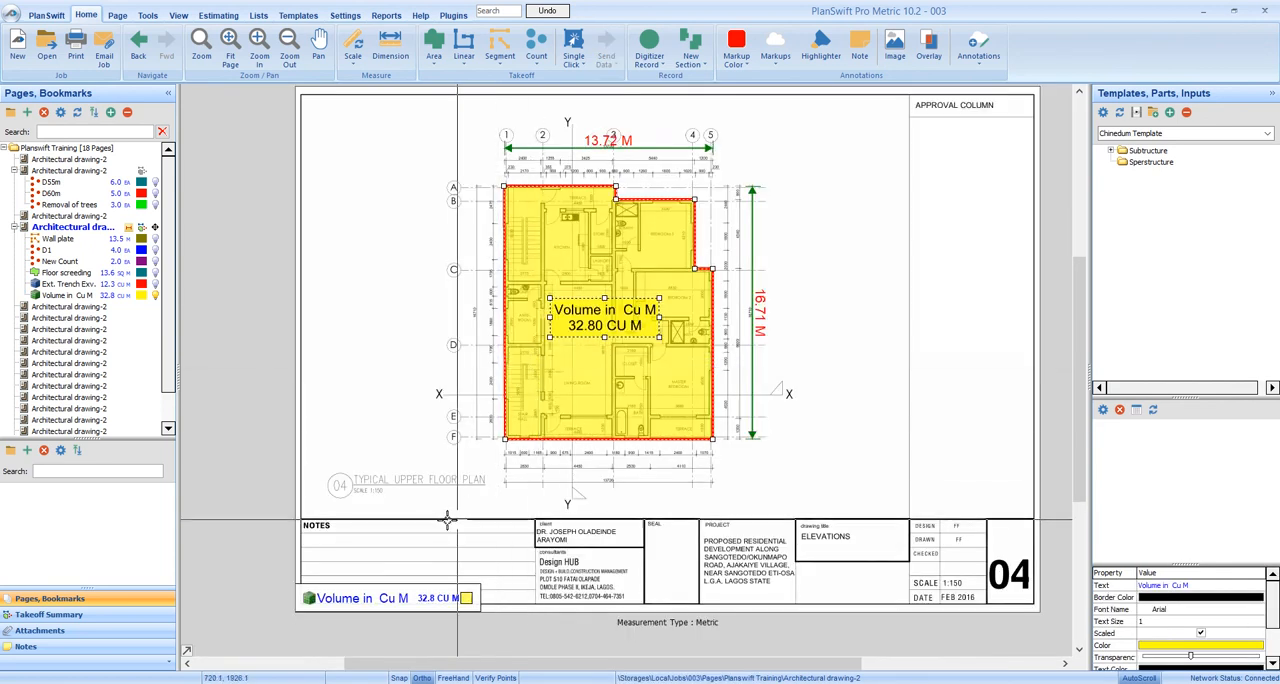
Hide the page legend and show it again
right_click(368, 408)
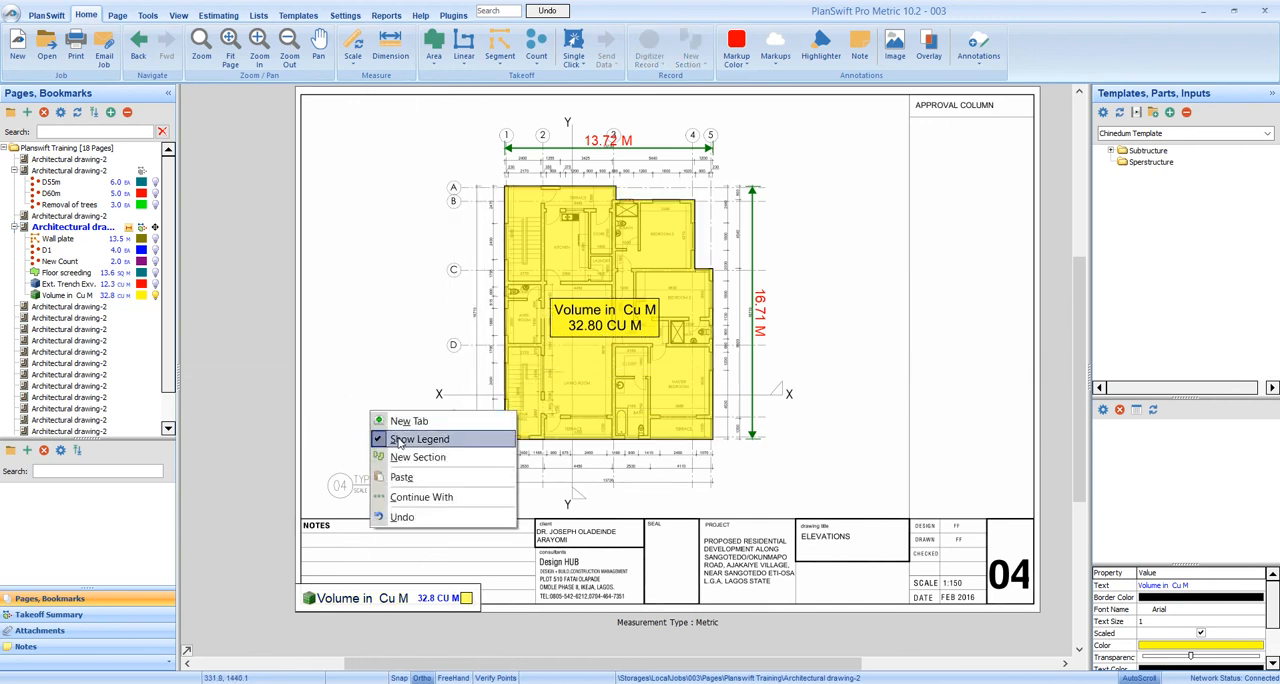
click(410, 439)
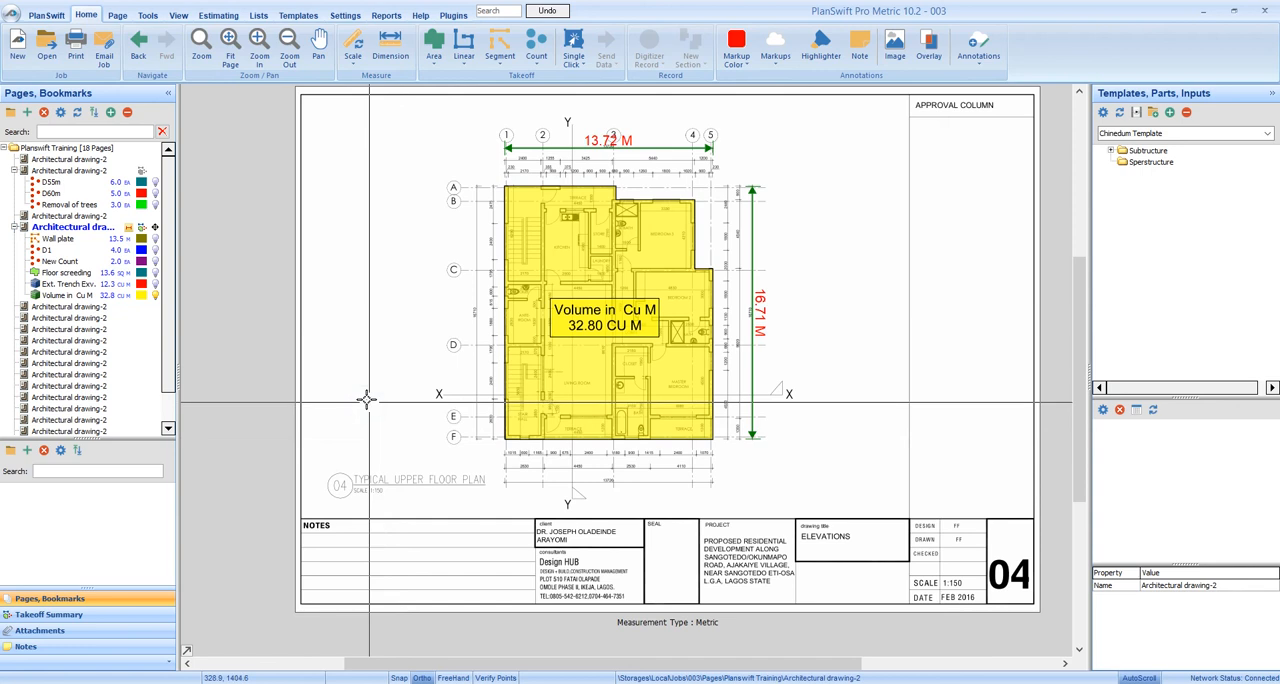
right_click(366, 399)
click(393, 428)
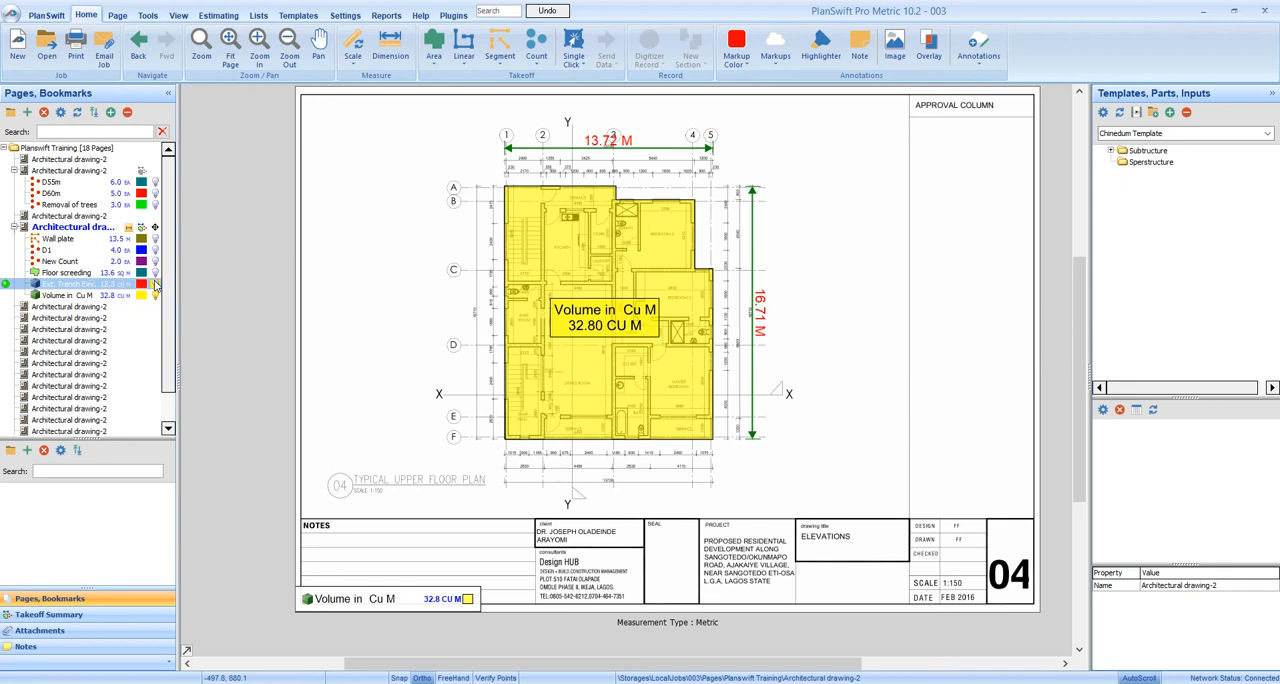
Show the external trench takeoff again and inspect the upper floor section's area, linear total and point count
click(155, 284)
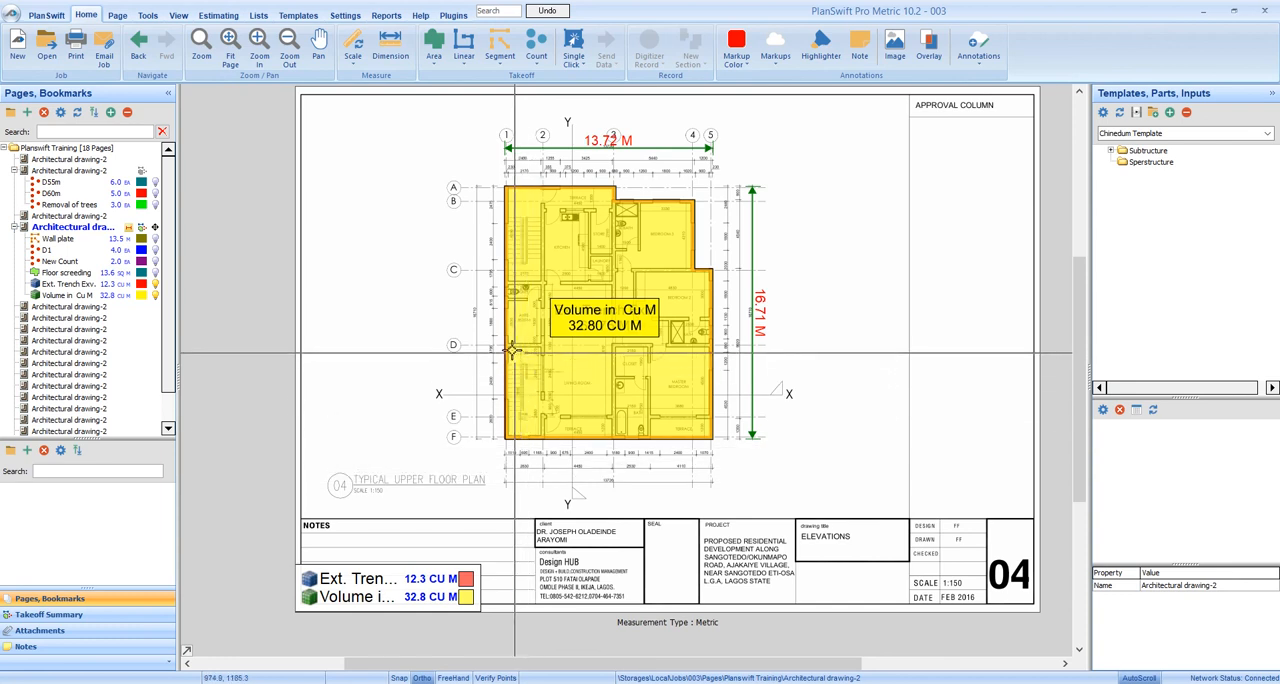
mouse_move(512, 349)
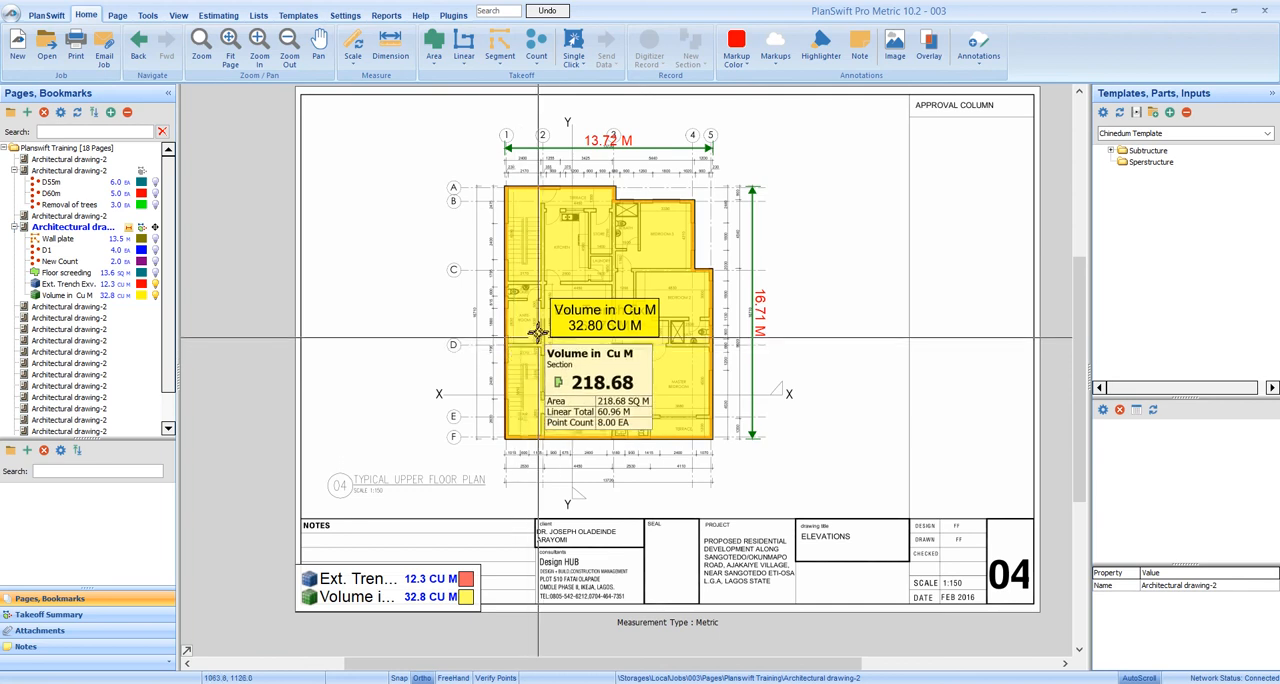
mouse_move(546, 277)
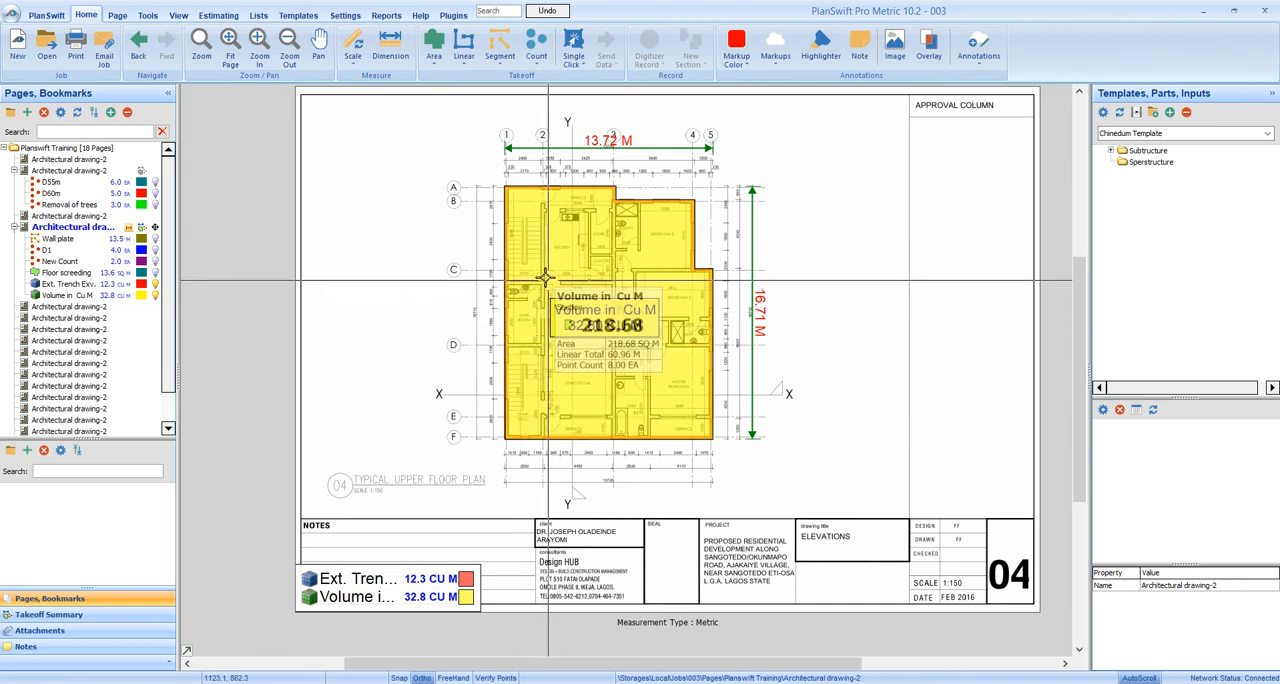